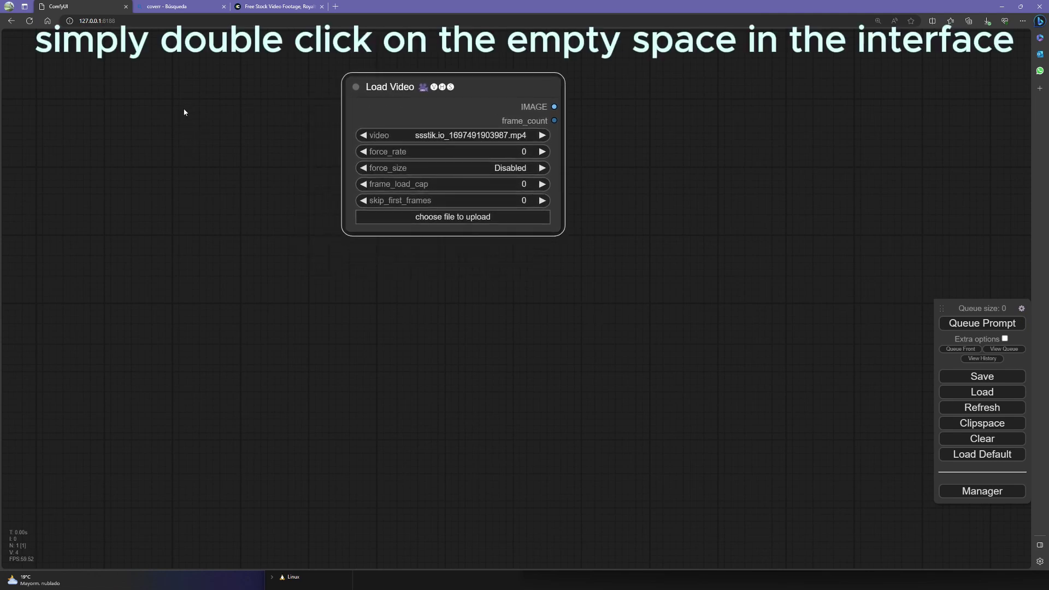
# Step: Add a Load Video node to the workflow and set its frame_load_cap to 100
pyautogui.doubleClick(187, 111)
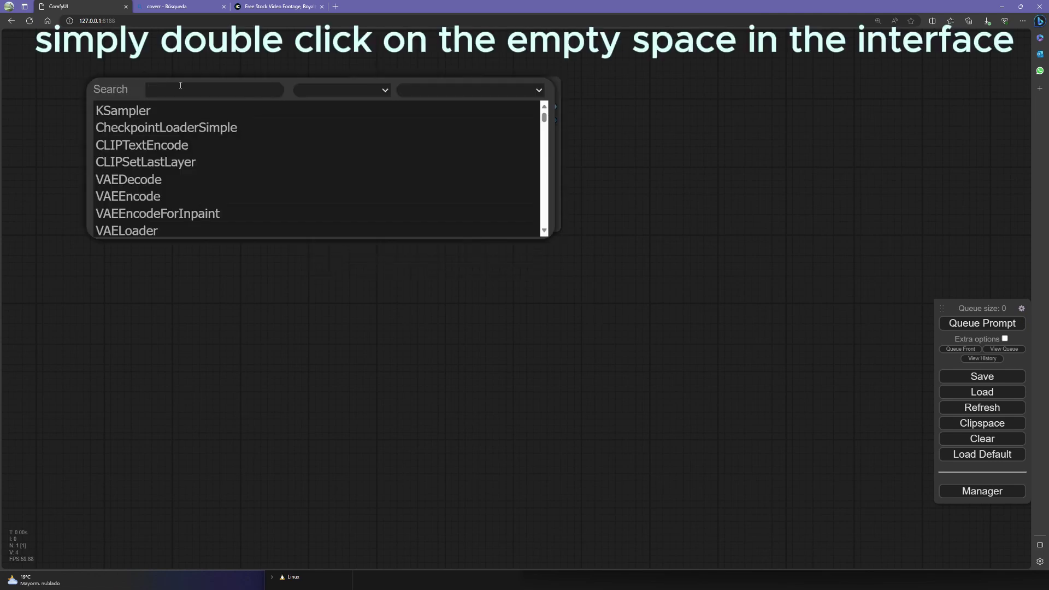
pyautogui.write('loadv')
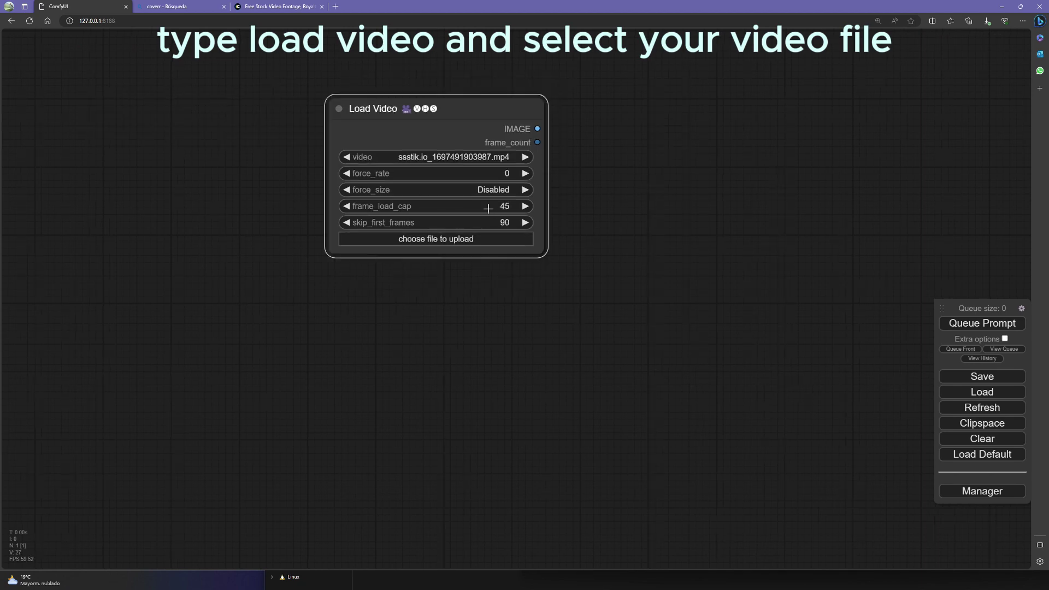
pyautogui.click(487, 207)
pyautogui.press('BackSpace')
pyautogui.write('8')
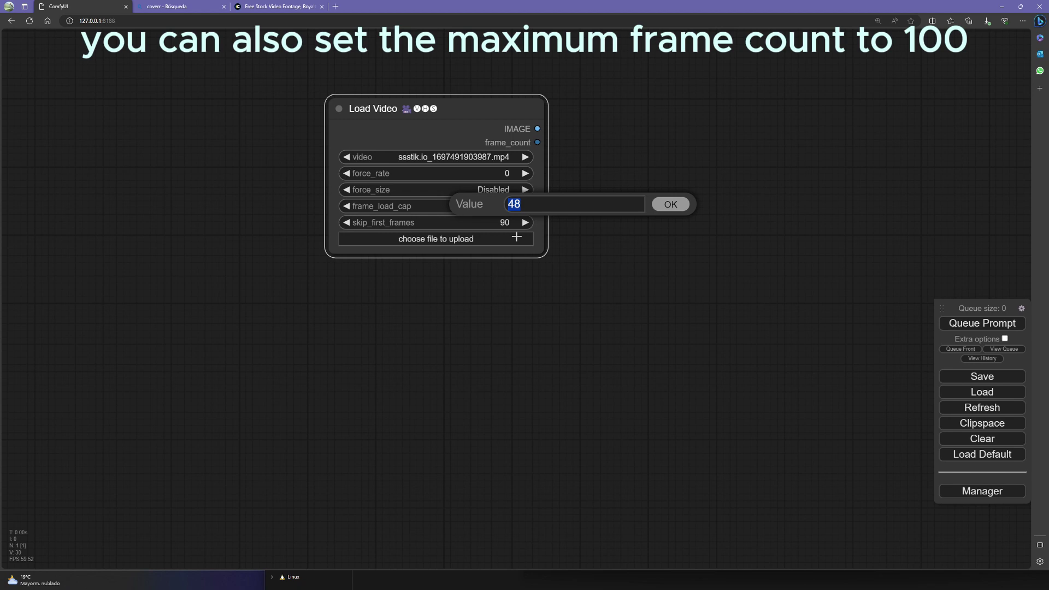
pyautogui.press('Return')
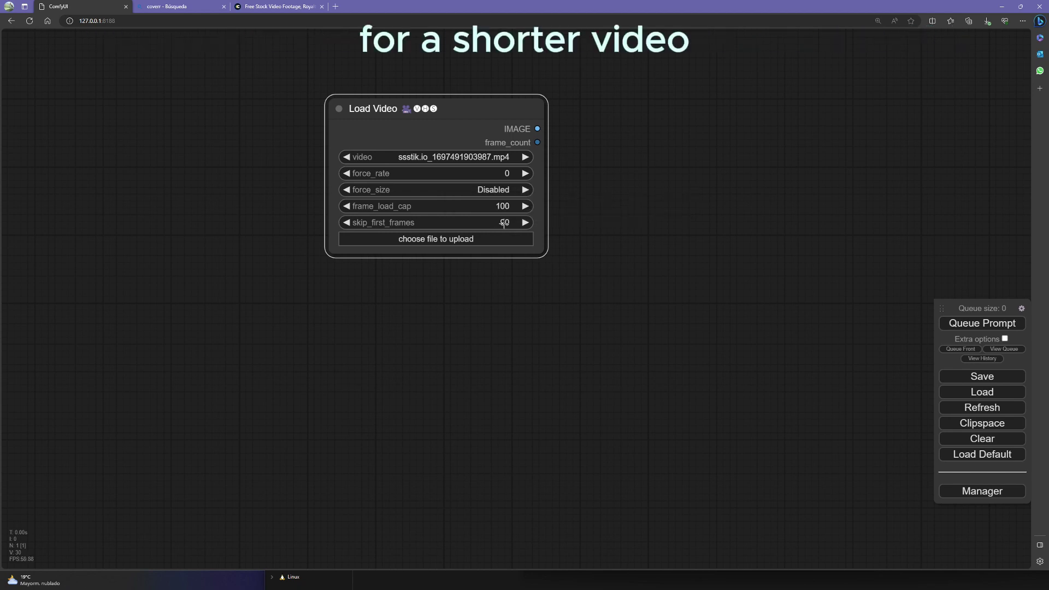
# Step: Set the Load Video node's skip_first_frames to 0 and move the node further up and to the left on the canvas
pyautogui.click(510, 222)
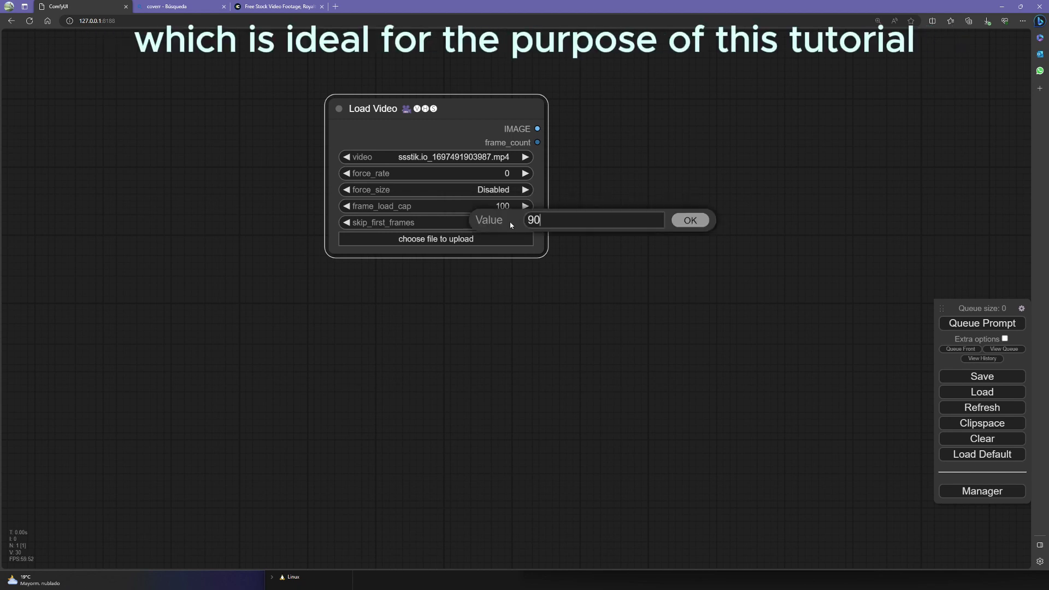
pyautogui.write('0')
pyautogui.press('Return')
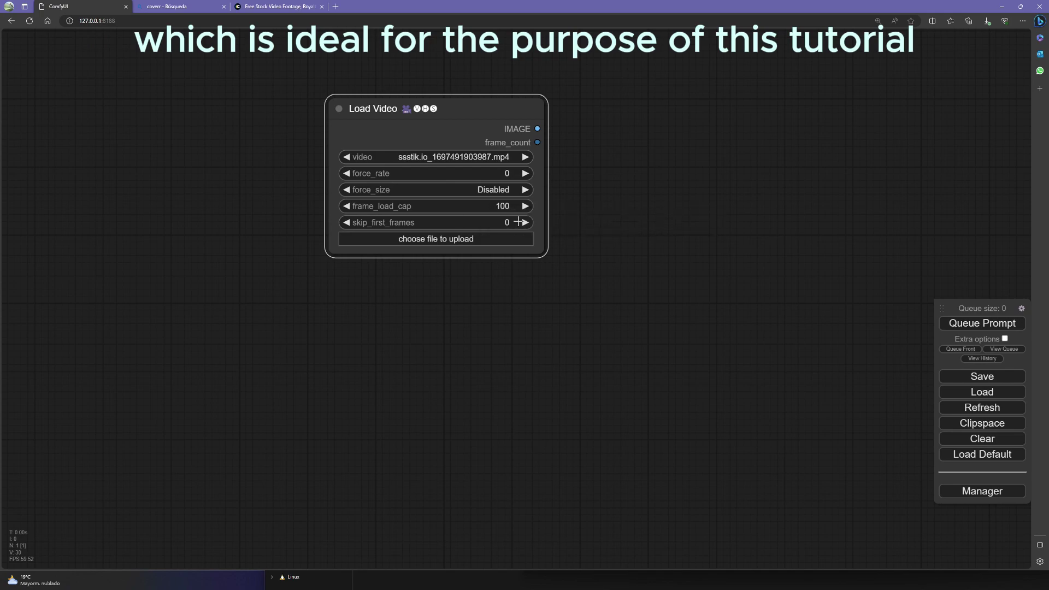
pyautogui.moveTo(466, 109); pyautogui.dragTo(408, 97)
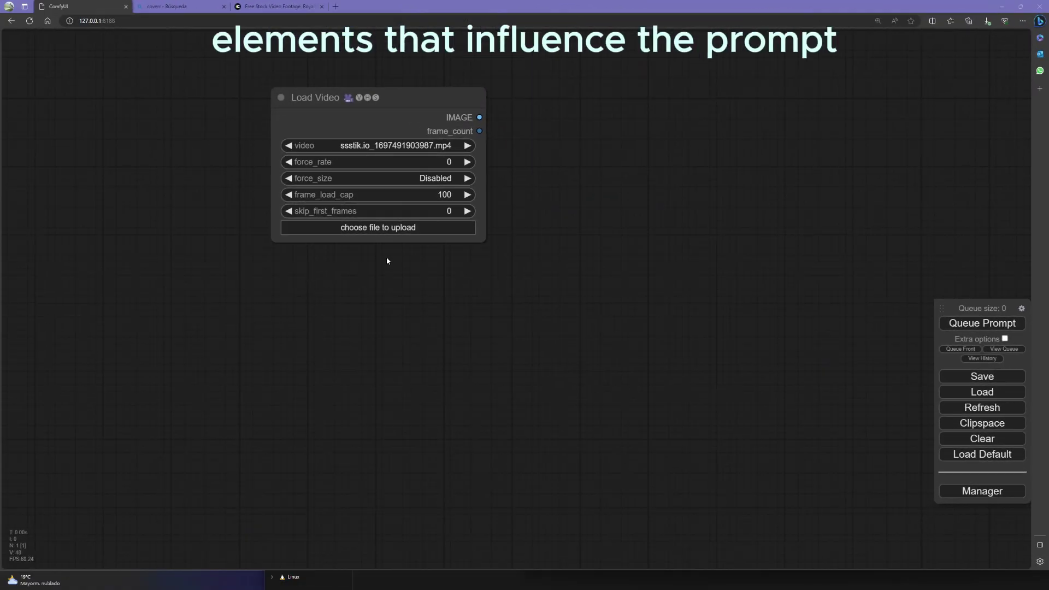
pyautogui.doubleClick(261, 251)
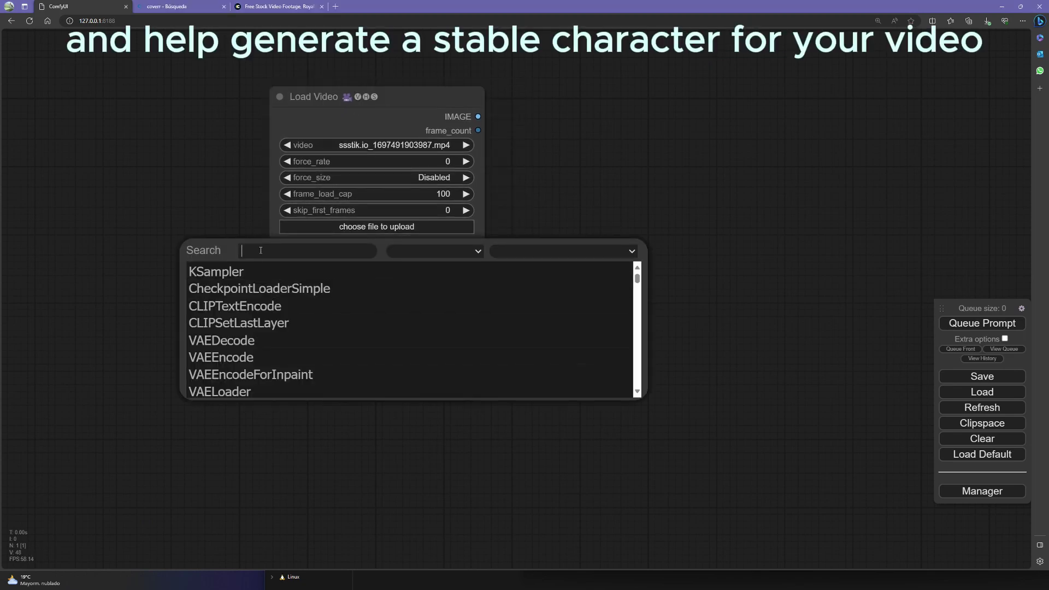
pyautogui.write('loa')
pyautogui.press('Escape')
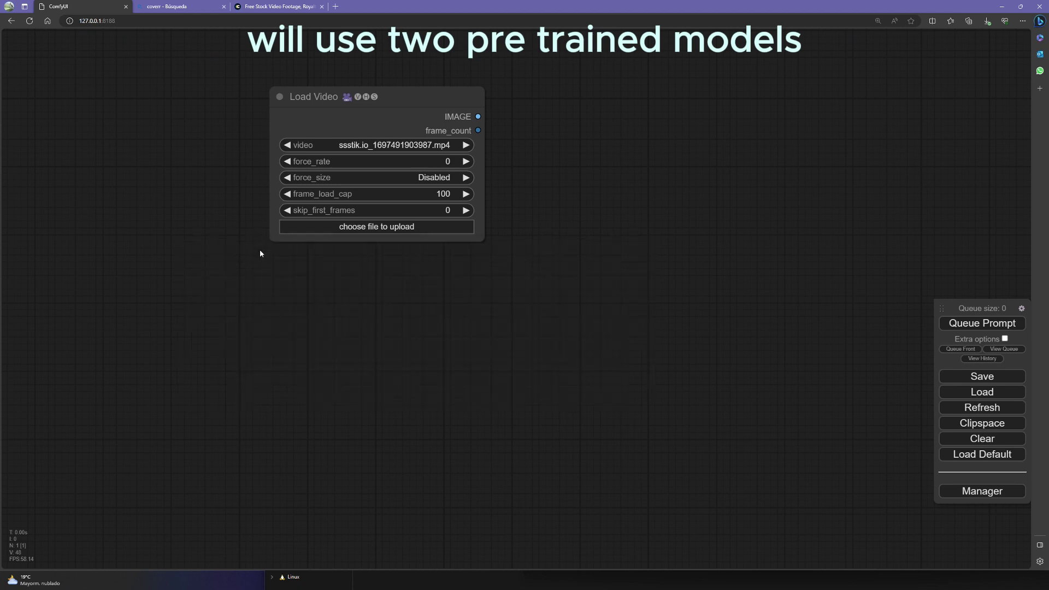
# Step: Add a Load LoRA node below the Load Video node and choose lamona.safetensors as its LoRA
pyautogui.doubleClick(260, 249)
pyautogui.write('lora')
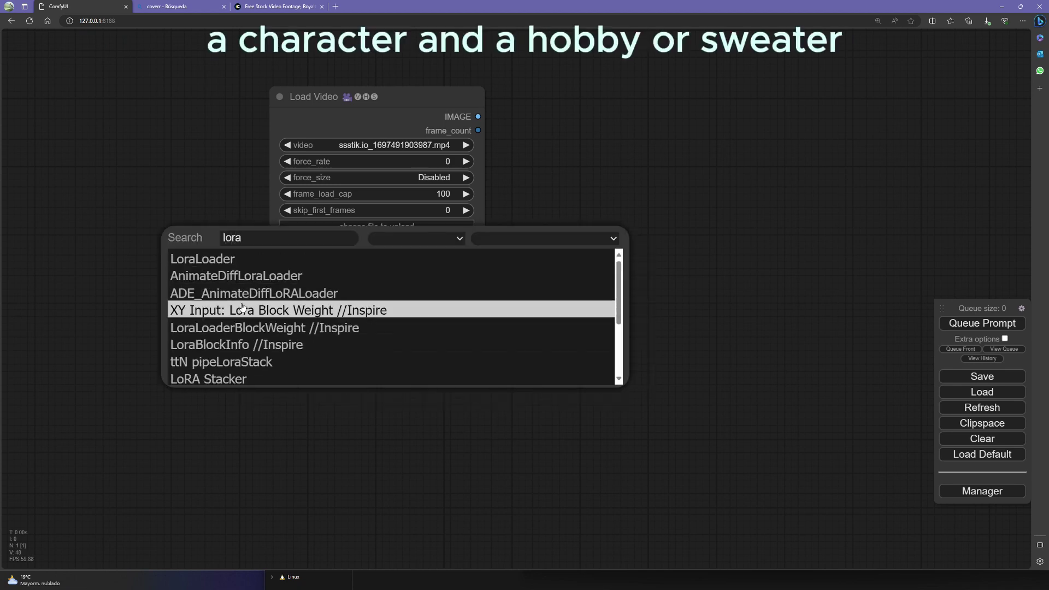
pyautogui.click(224, 259)
pyautogui.moveTo(323, 285); pyautogui.dragTo(324, 287)
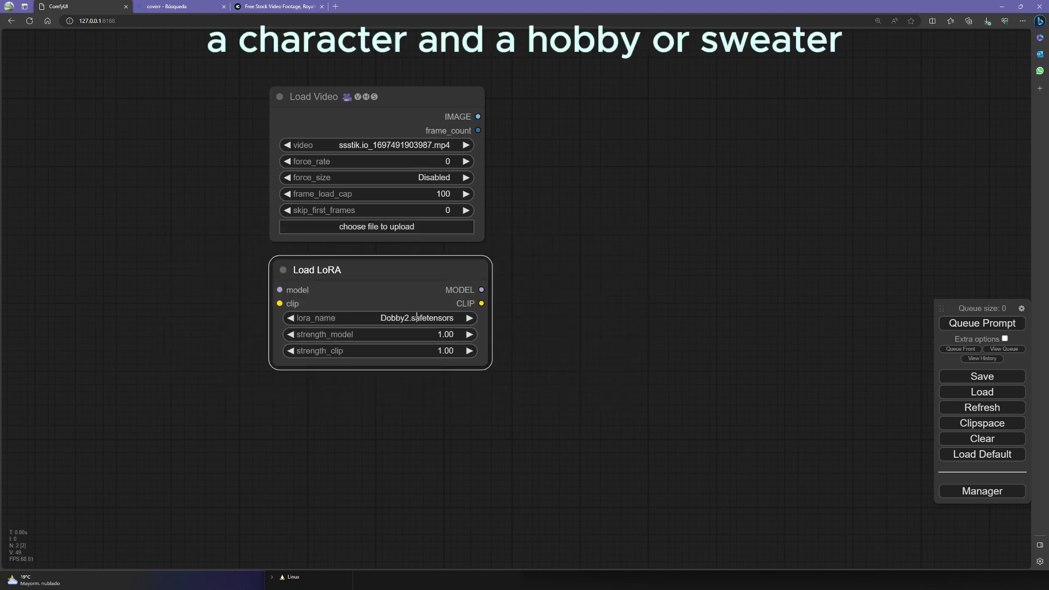
pyautogui.click(417, 316)
pyautogui.click(420, 353)
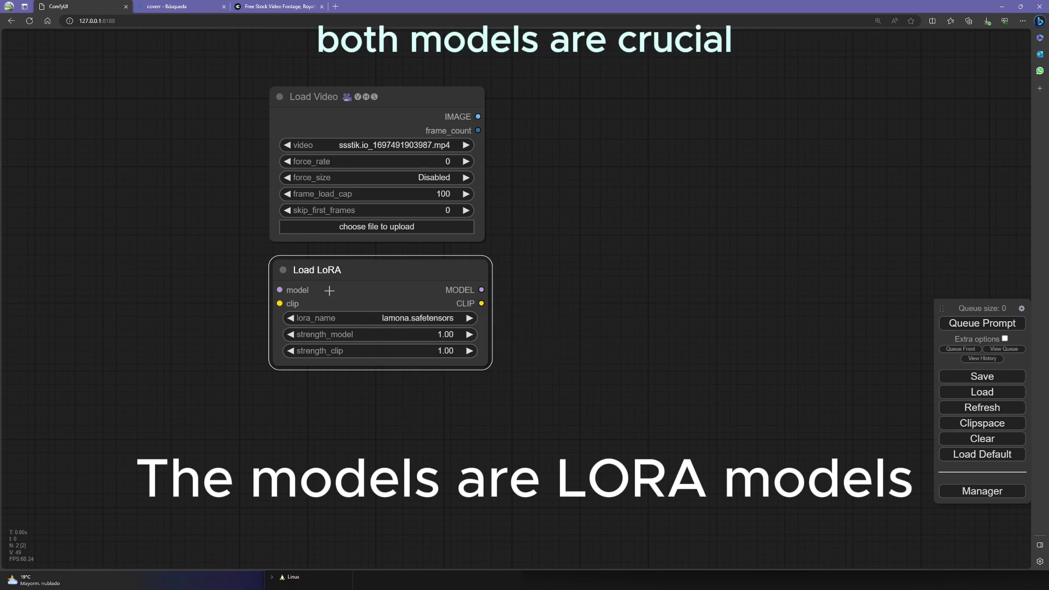
# Step: Duplicate the Load LoRA node, place the copy beneath the original and set its lora_name to edgPullovers.safetensors
pyautogui.hotkey('ctrl', 'v')
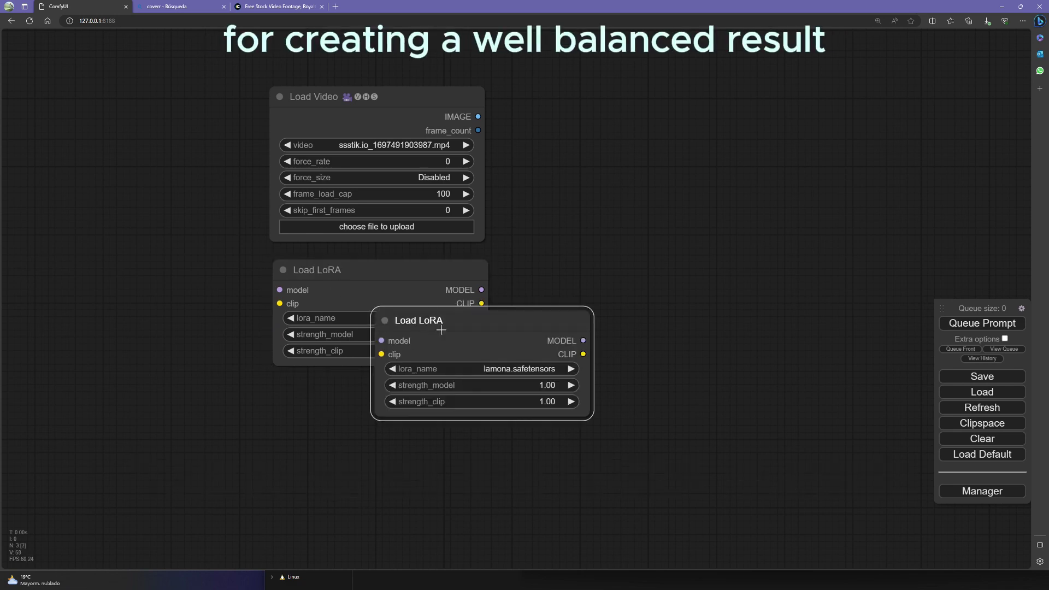
pyautogui.moveTo(441, 330); pyautogui.dragTo(335, 405)
pyautogui.click(435, 448)
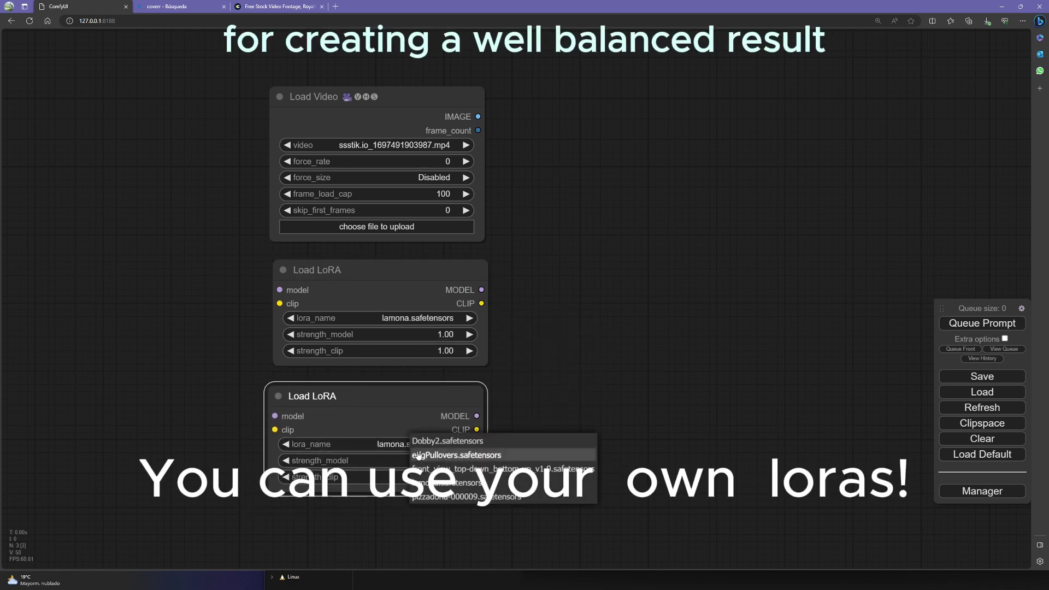
pyautogui.click(453, 455)
pyautogui.moveTo(600, 387); pyautogui.dragTo(628, 327)
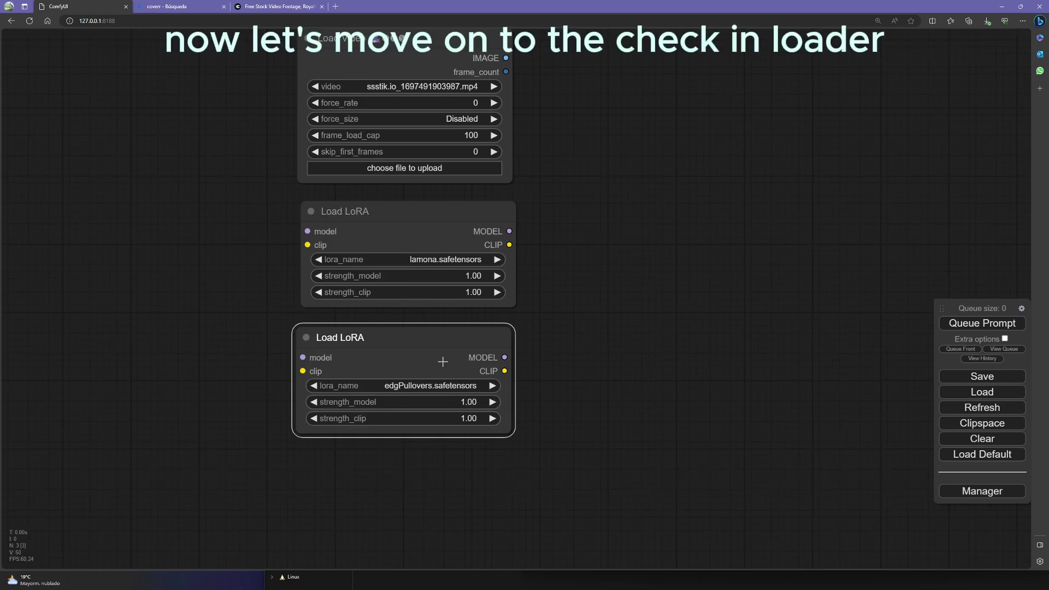
pyautogui.moveTo(411, 345); pyautogui.dragTo(412, 339)
# Step: Add a CheckpointLoaderSimpleWithNoiseSelect node and set its beta_schedule to sqrt_linear (AnimateDiff)
pyautogui.moveTo(343, 507); pyautogui.dragTo(359, 441)
pyautogui.doubleClick(336, 384)
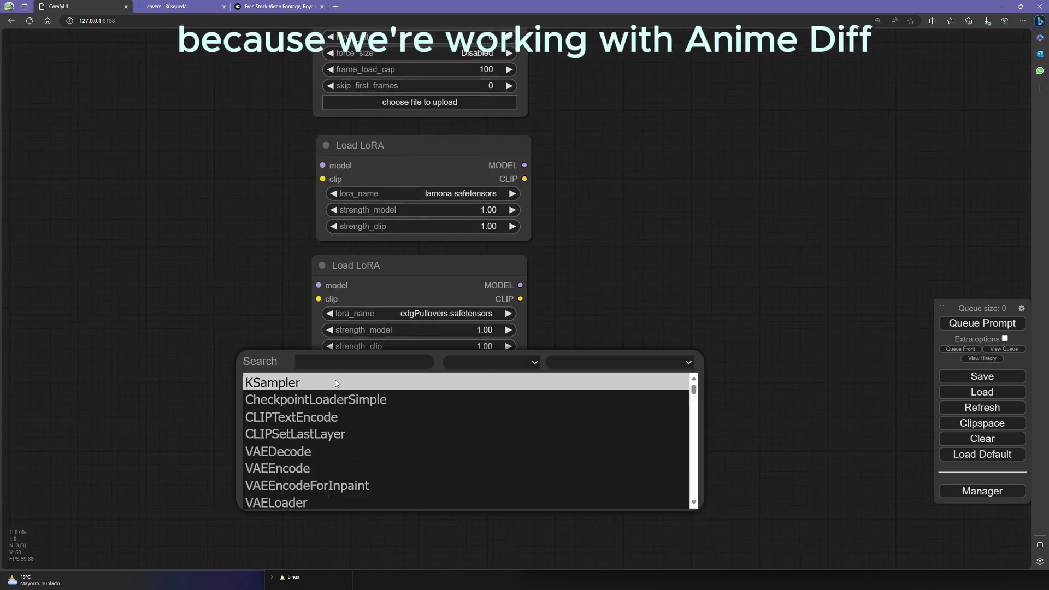
pyautogui.write('Noise')
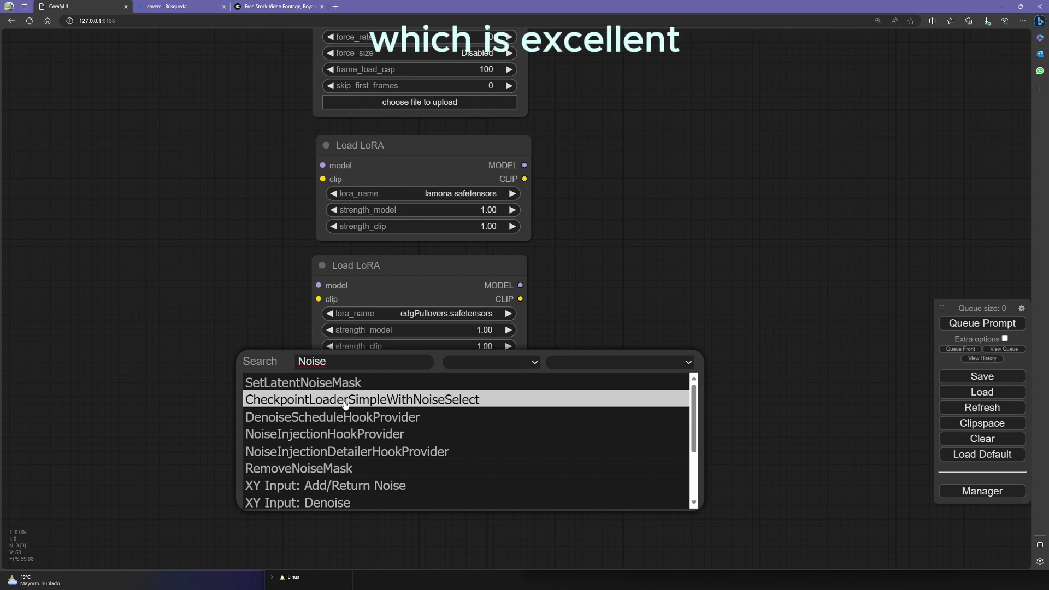
pyautogui.click(388, 401)
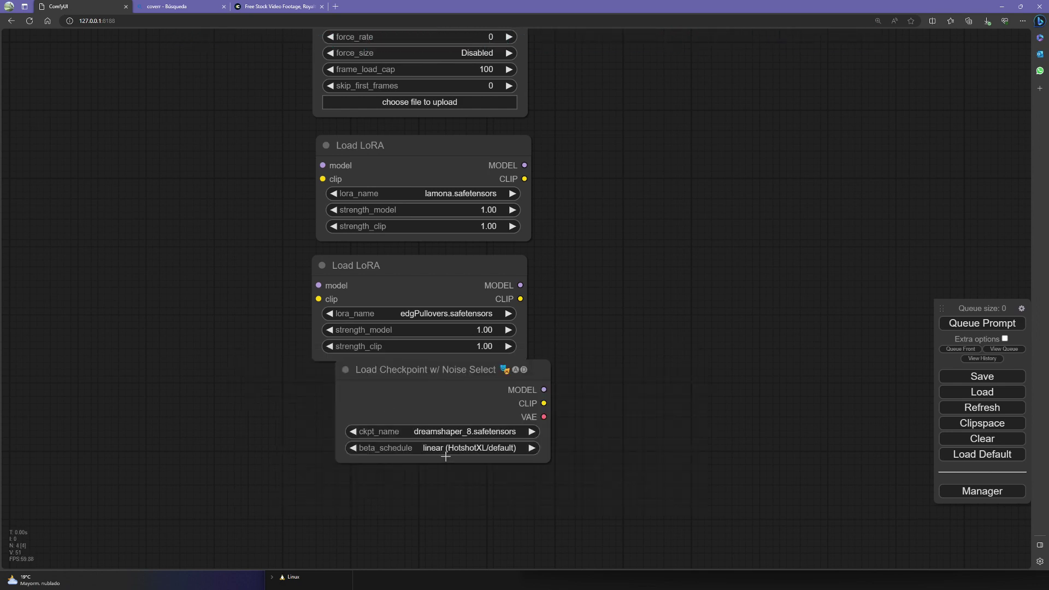
pyautogui.click(513, 449)
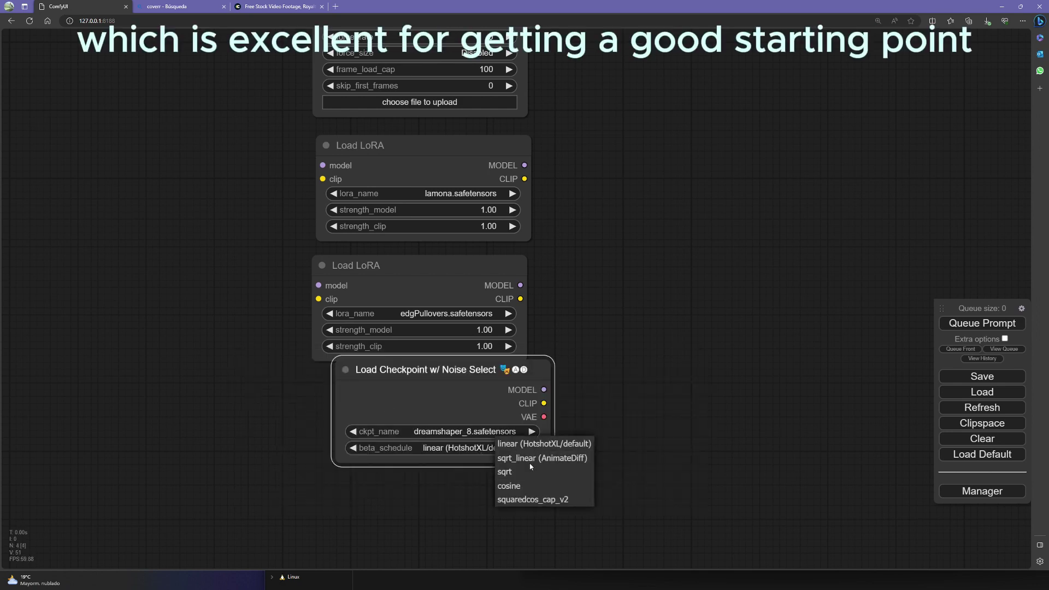
pyautogui.click(585, 459)
# Step: Position the checkpoint loader below the second Load LoRA node and choose dreamshaper_8.safetensors as its checkpoint
pyautogui.moveTo(458, 399); pyautogui.dragTo(438, 415)
pyautogui.click(448, 453)
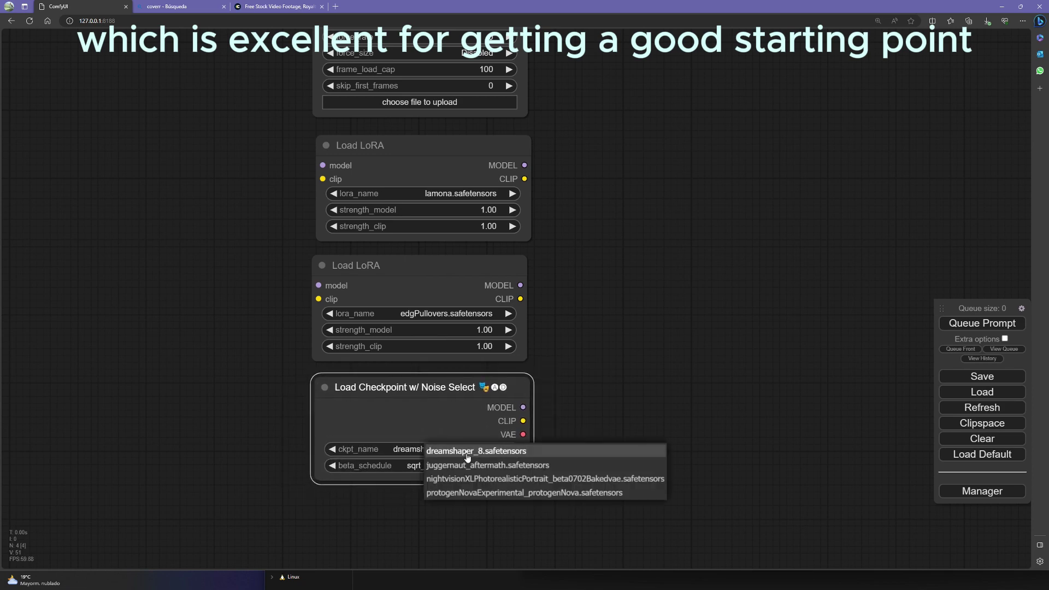
pyautogui.click(462, 455)
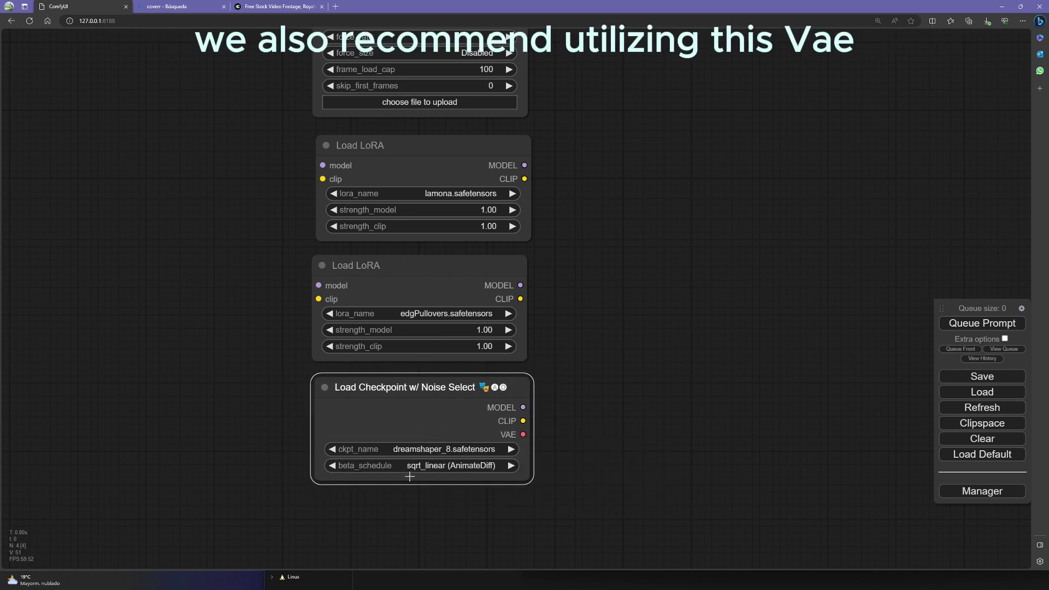
pyautogui.moveTo(398, 416); pyautogui.dragTo(391, 413)
# Step: Add a VAELoader node below the checkpoint loader
pyautogui.click(328, 537)
pyautogui.doubleClick(328, 506)
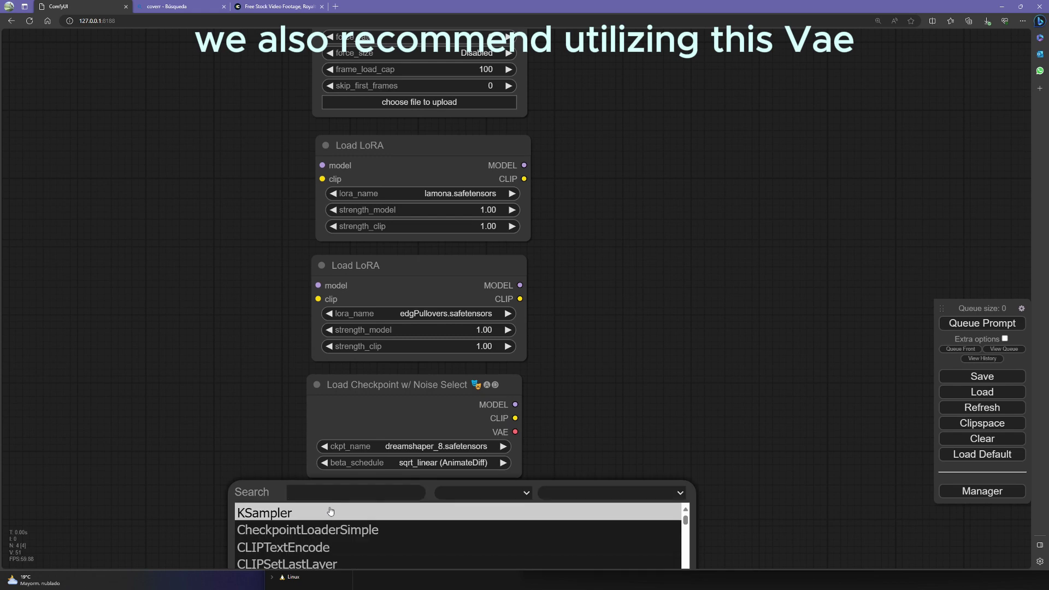
pyautogui.write('vae')
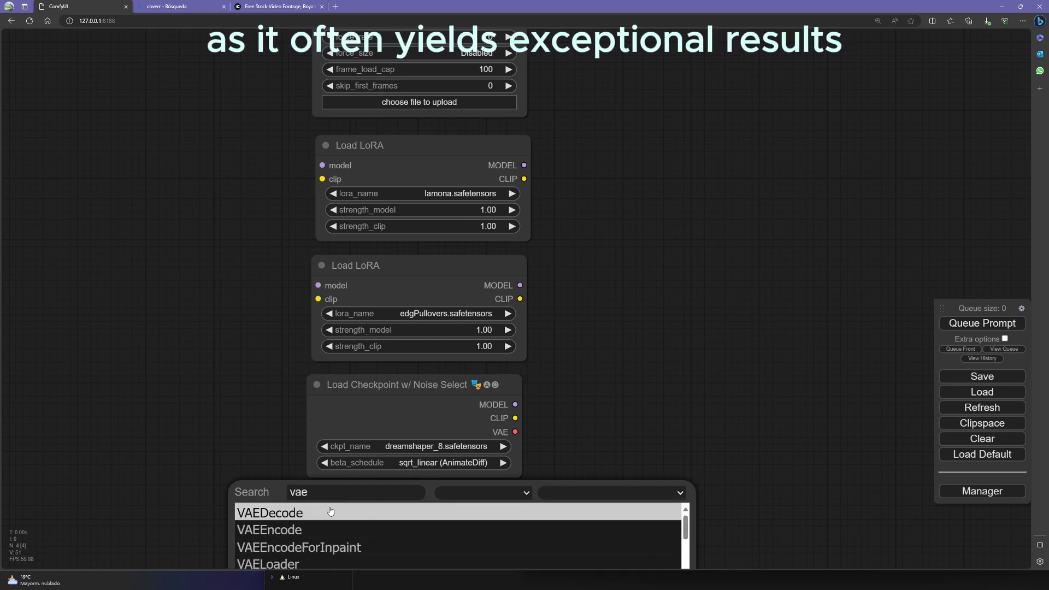
pyautogui.click(276, 564)
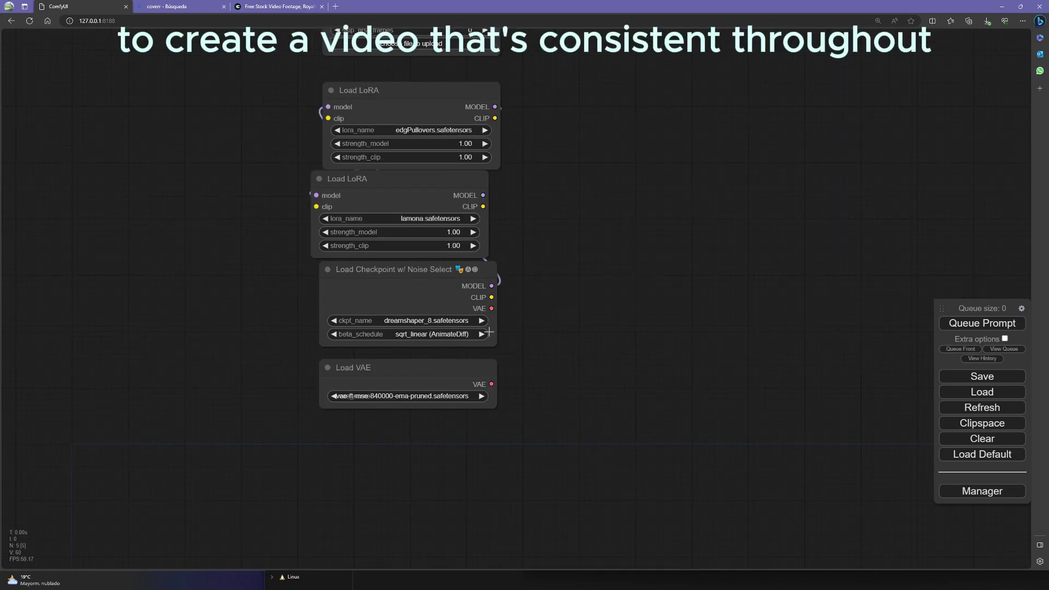
# Step: Add an Upscale Image node connected to the Load Video node's IMAGE output
pyautogui.moveTo(691, 276); pyautogui.dragTo(619, 395)
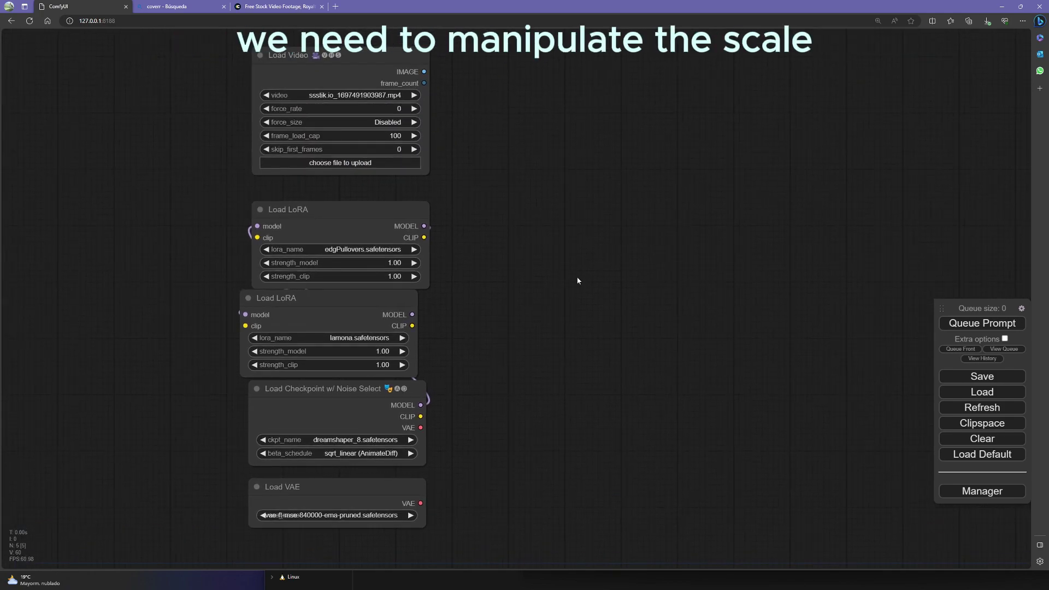
pyautogui.moveTo(593, 155); pyautogui.dragTo(539, 344)
pyautogui.moveTo(345, 257); pyautogui.dragTo(518, 240)
pyautogui.click(536, 254)
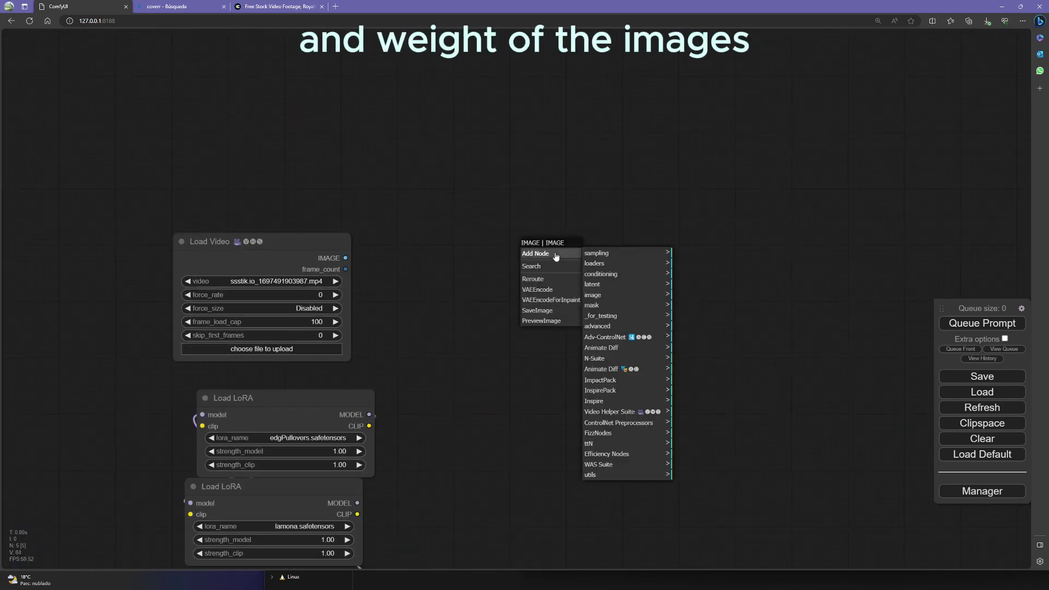
pyautogui.click(625, 295)
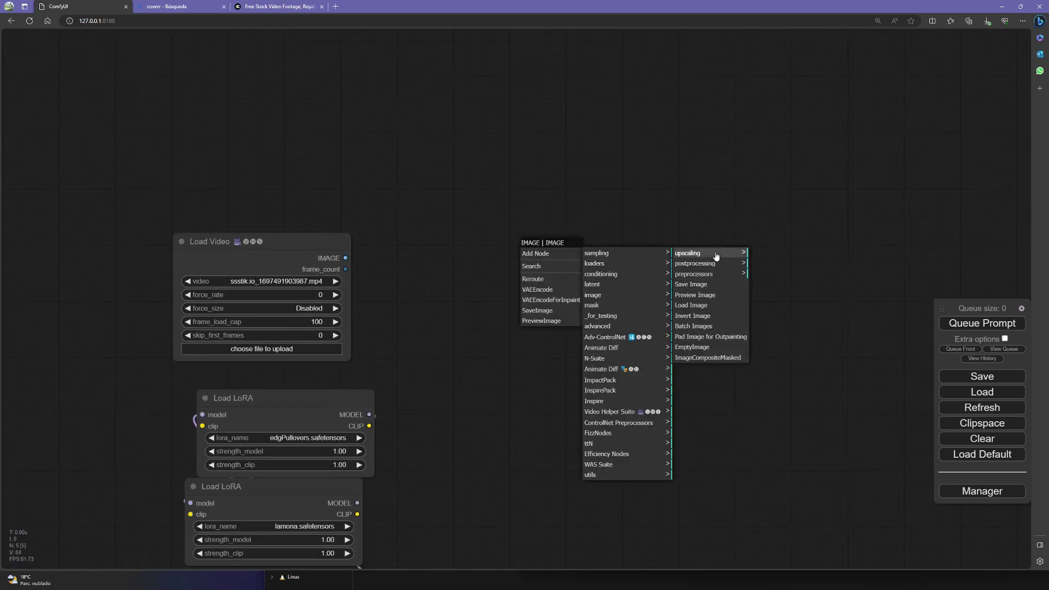
pyautogui.click(705, 254)
pyautogui.click(801, 258)
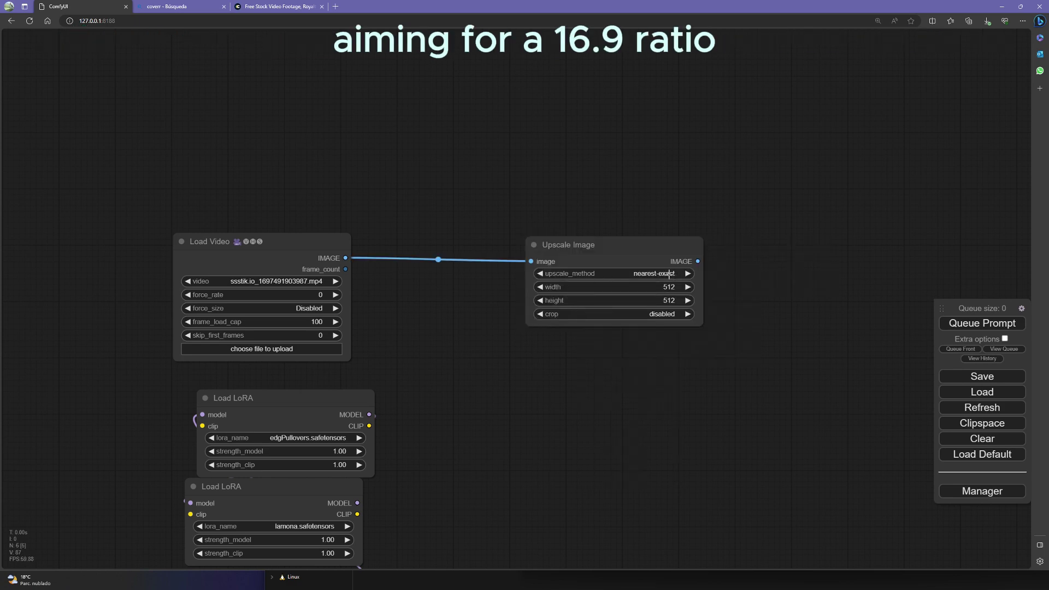
# Step: Set the Upscale Image node's crop to center, its width to 432 and its height to 768
pyautogui.click(672, 315)
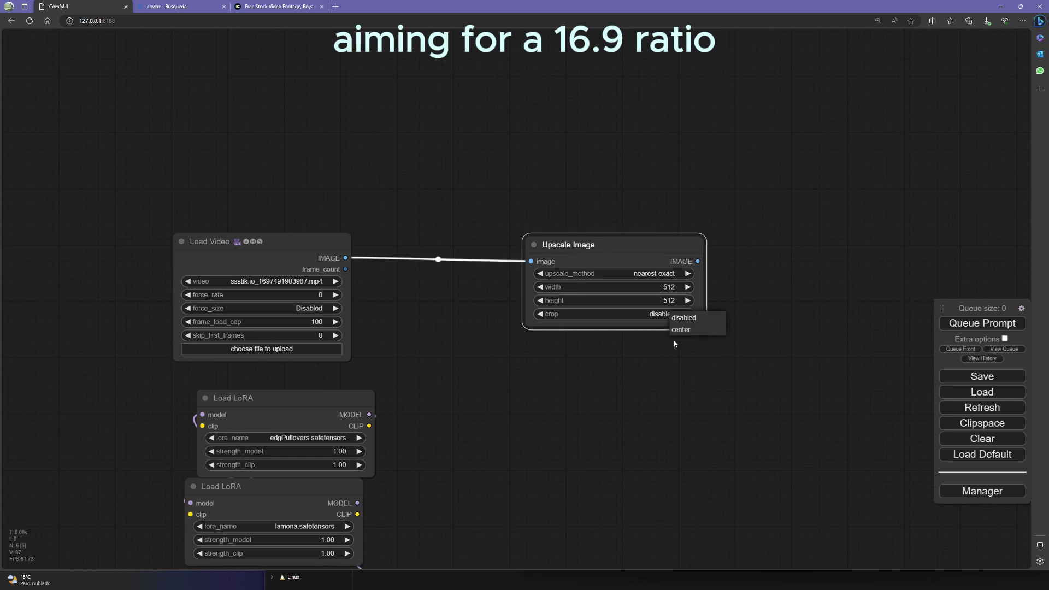
pyautogui.click(693, 333)
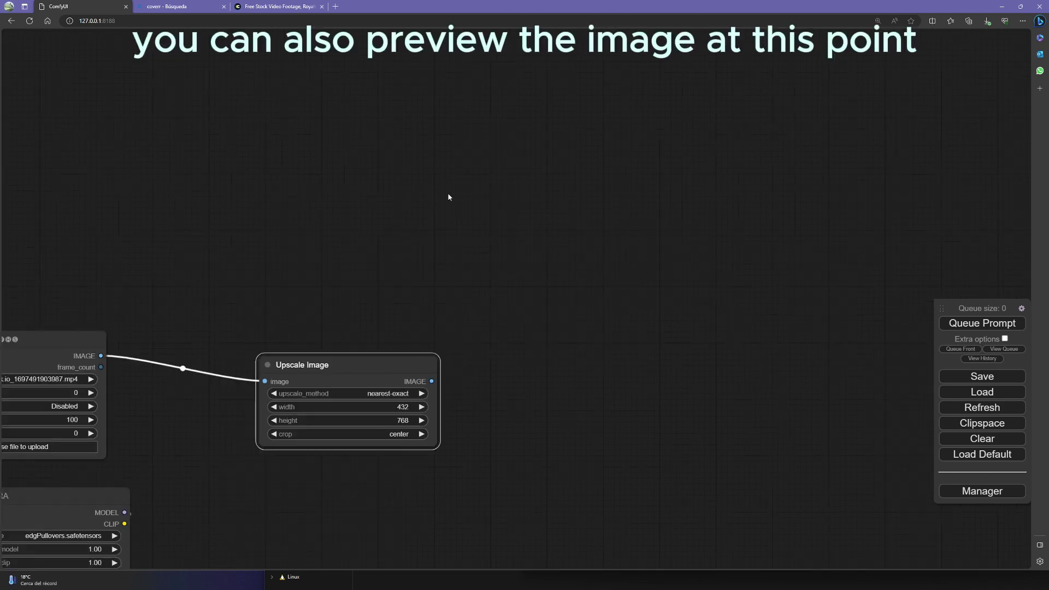
# Step: Add a PreviewImage node and connect the Upscale Image node's IMAGE output to it
pyautogui.doubleClick(474, 316)
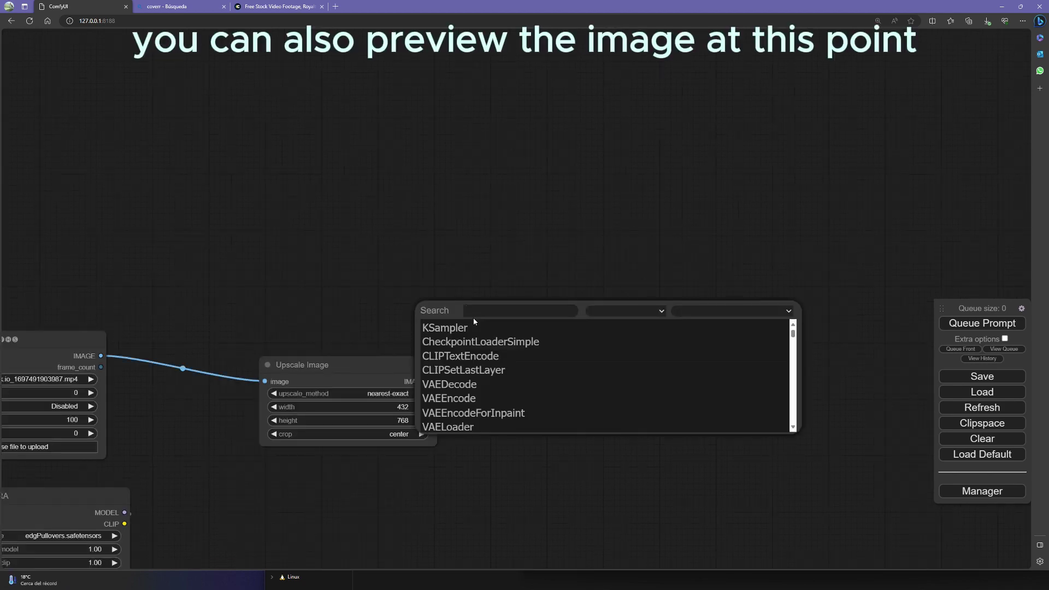
pyautogui.write('previ')
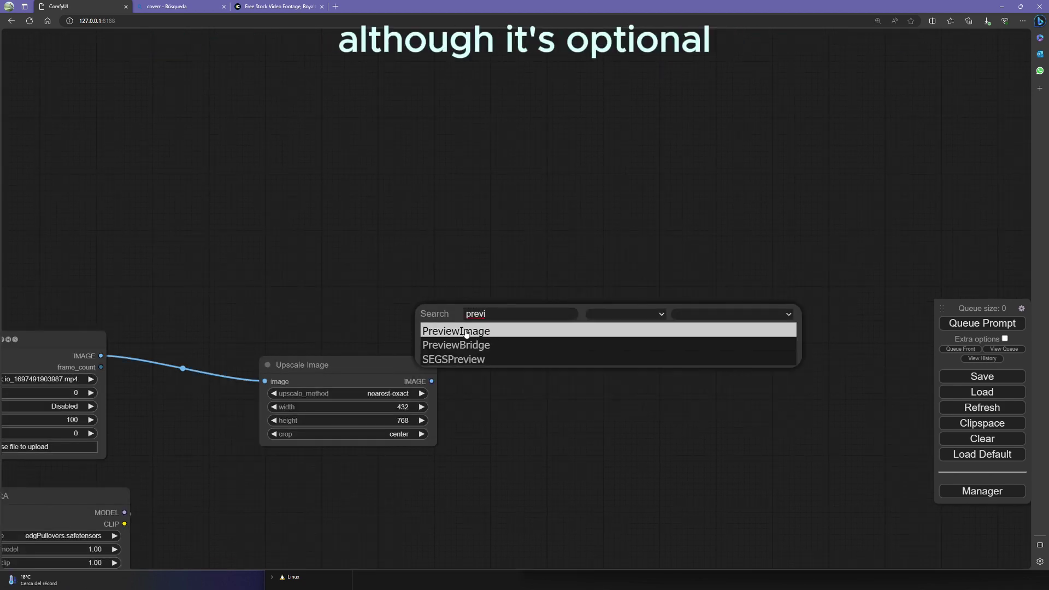
pyautogui.click(457, 332)
pyautogui.moveTo(432, 380); pyautogui.dragTo(476, 337)
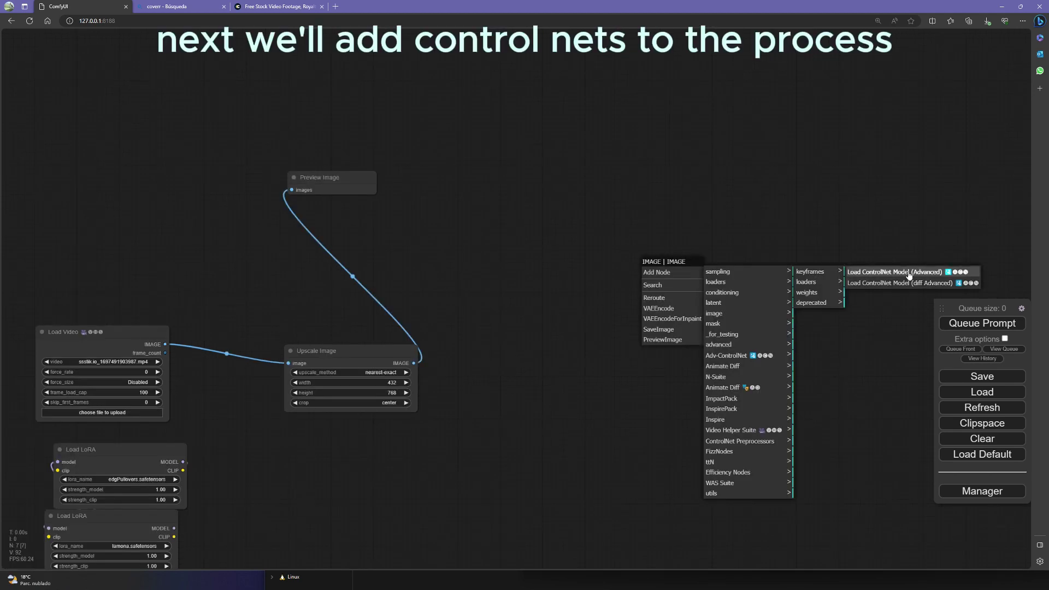
# Step: Add a Load ControlNet Model (Advanced) node to the right of the Upscale Image node
pyautogui.click(894, 272)
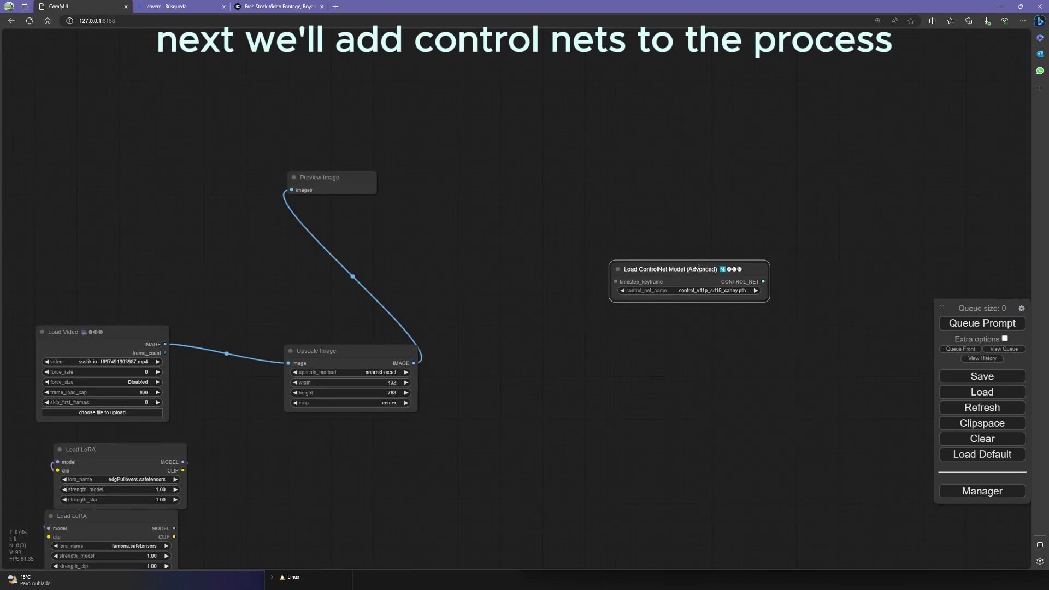
pyautogui.click(693, 302)
pyautogui.click(759, 306)
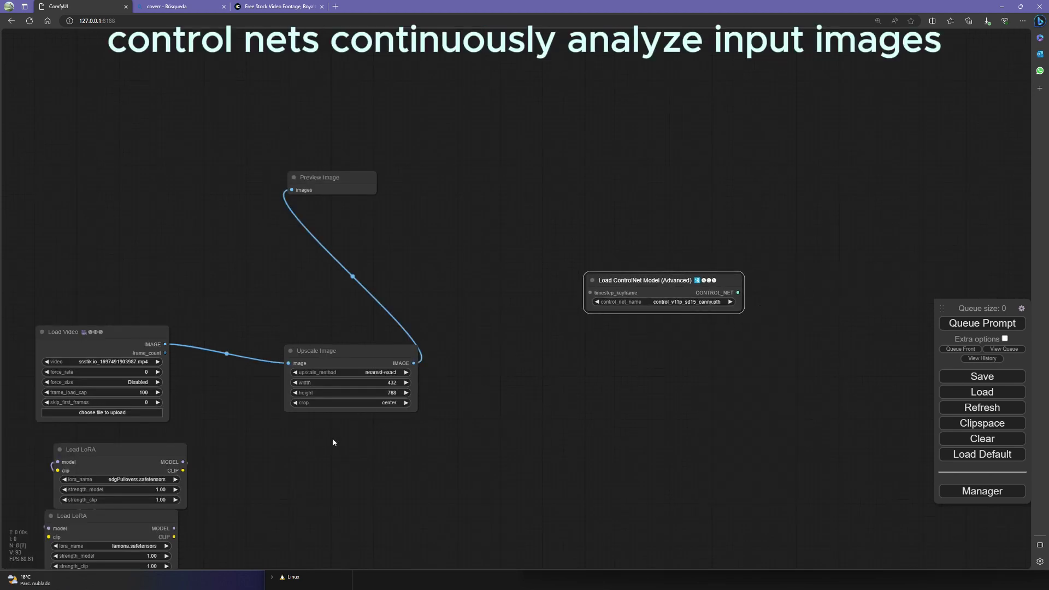
# Step: Move the Load ControlNet Model (Advanced) node closer to the Upscale Image node and add a Realistic Lineart node below it
pyautogui.moveTo(663, 276)
pyautogui.mouseDown()
pyautogui.moveTo(599, 248)
pyautogui.moveTo(604, 266)
pyautogui.moveTo(593, 237)
pyautogui.mouseUp()
pyautogui.doubleClick(556, 302)
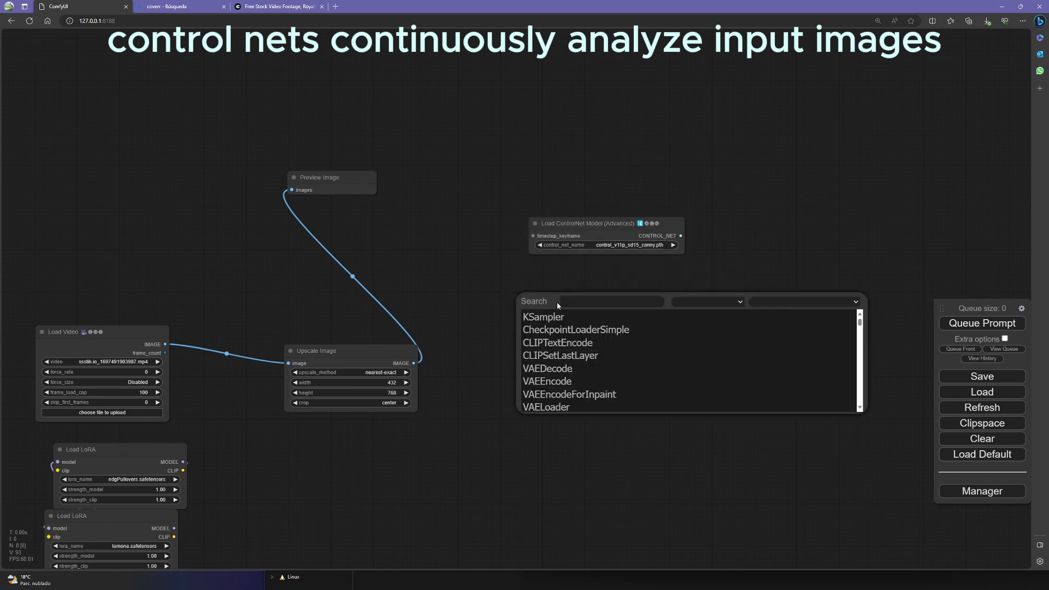
pyautogui.write('re')
pyautogui.press('BackSpace')
pyautogui.press('BackSpace')
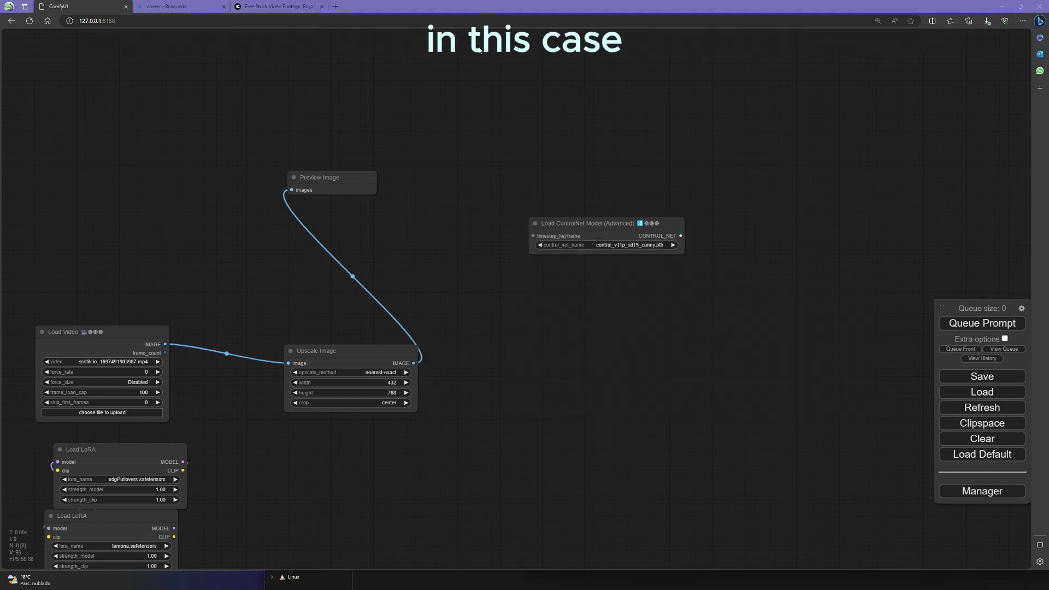
pyautogui.doubleClick(555, 275)
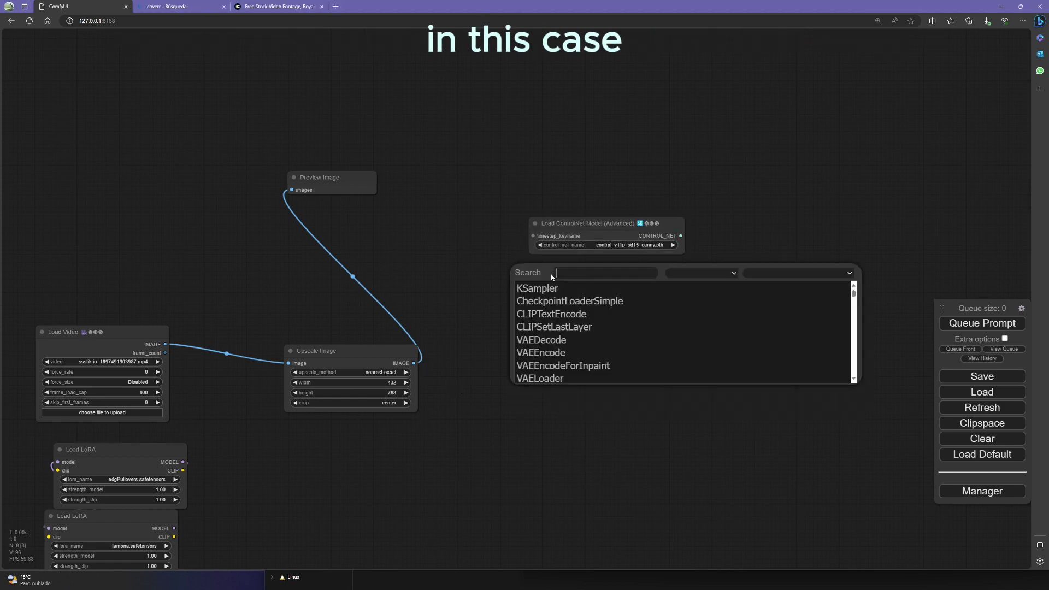
pyautogui.write('lineart')
pyautogui.doubleClick(556, 296)
pyautogui.write('re')
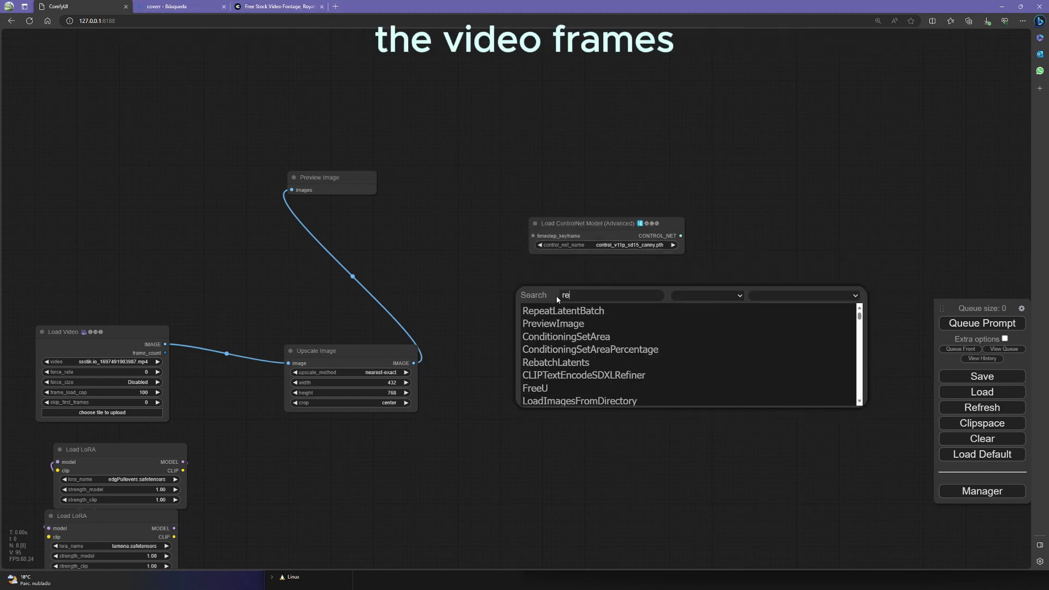
pyautogui.press('BackSpace')
pyautogui.press('BackSpace')
pyautogui.write('lineart')
pyautogui.click(565, 349)
pyautogui.moveTo(591, 288)
pyautogui.mouseDown()
pyautogui.moveTo(580, 300)
pyautogui.moveTo(571, 286)
pyautogui.mouseUp()
# Step: Connect the Upscale Image node's IMAGE output to the Realistic Lineart node and set its resolution to 768
pyautogui.moveTo(437, 379); pyautogui.dragTo(382, 409)
pyautogui.moveTo(358, 392); pyautogui.dragTo(487, 333)
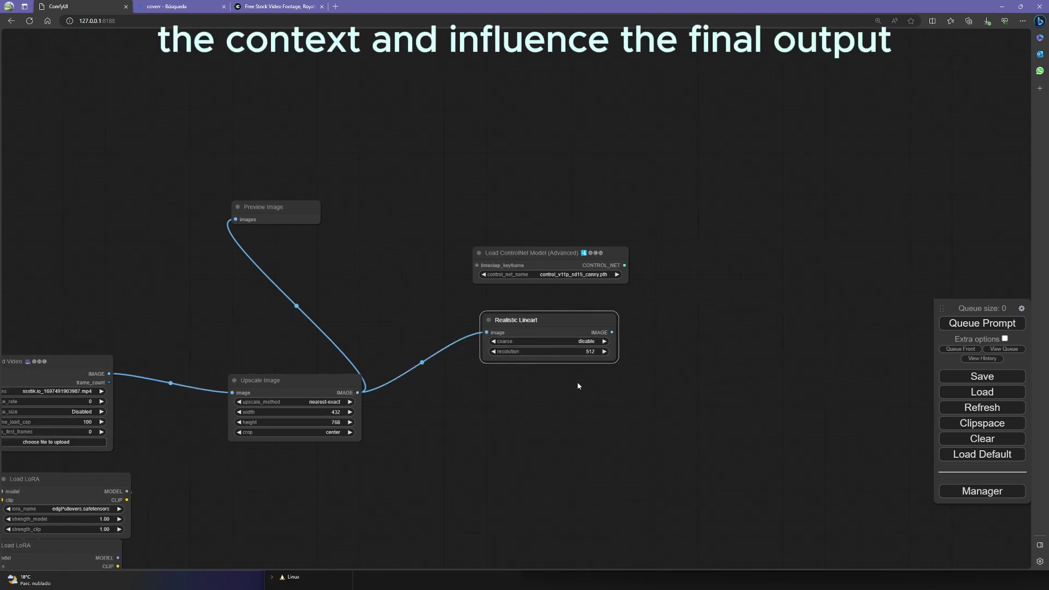
pyautogui.click(588, 350)
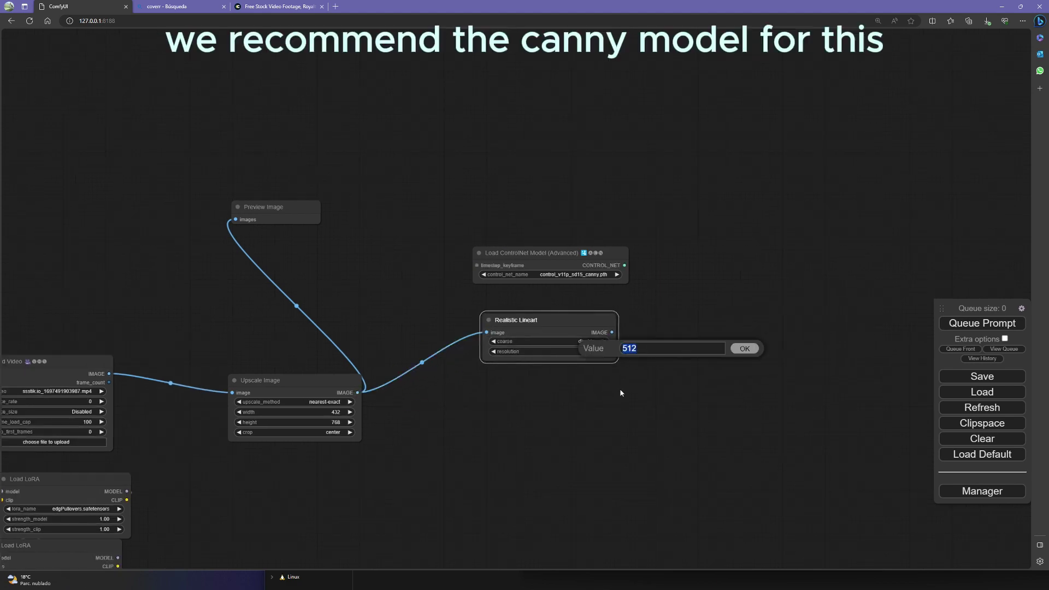
pyautogui.press('Return')
# Step: Add an Apply ControlNet node and connect the Realistic Lineart IMAGE and the ControlNet loader's CONTROL_NET outputs to it
pyautogui.moveTo(620, 393); pyautogui.dragTo(588, 472)
pyautogui.moveTo(529, 401); pyautogui.dragTo(490, 413)
pyautogui.moveTo(505, 331); pyautogui.dragTo(466, 344)
pyautogui.moveTo(546, 289); pyautogui.dragTo(428, 287)
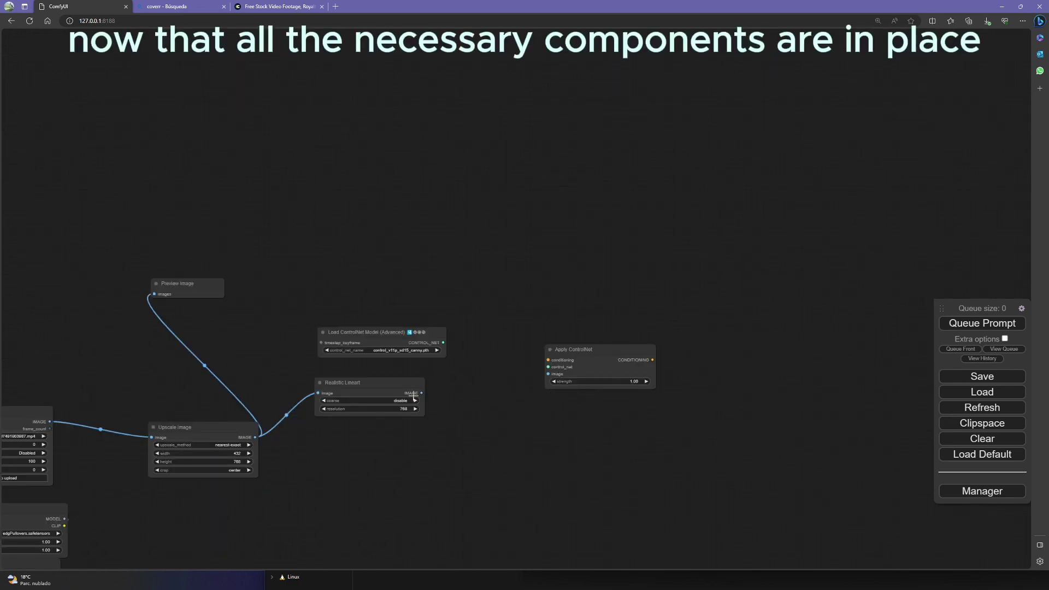
pyautogui.moveTo(421, 392); pyautogui.dragTo(548, 374)
pyautogui.moveTo(443, 343); pyautogui.dragTo(537, 365)
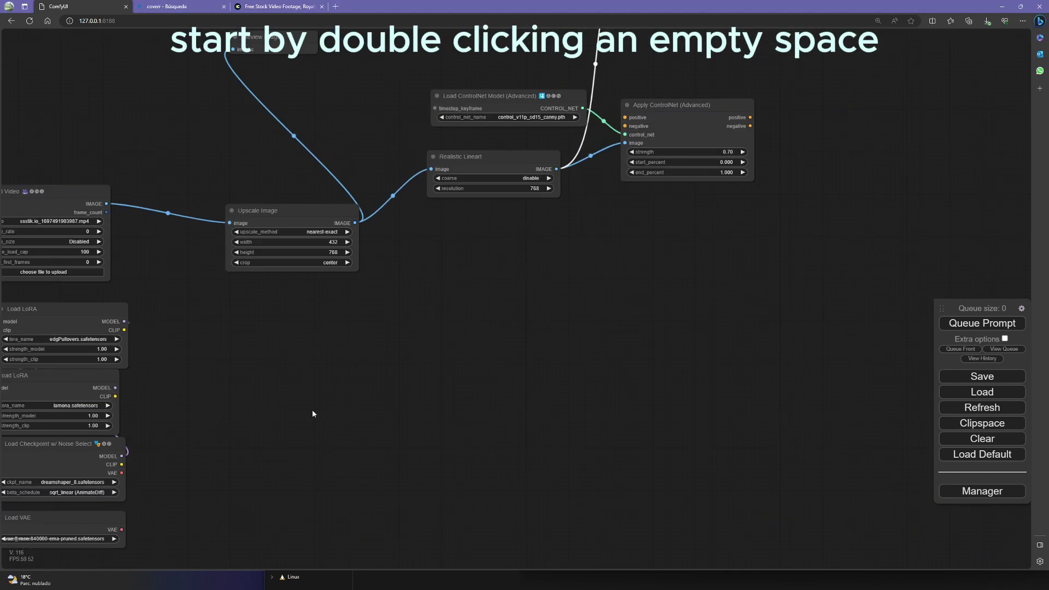
# Step: Add a VAE Encode node below the Apply ControlNet (Advanced) node
pyautogui.scroll(-4, 623, 302)
pyautogui.moveTo(586, 302); pyautogui.dragTo(567, 375)
pyautogui.moveTo(575, 510); pyautogui.dragTo(524, 374)
pyautogui.scroll(-1, 562, 304)
pyautogui.scroll(2, 562, 303)
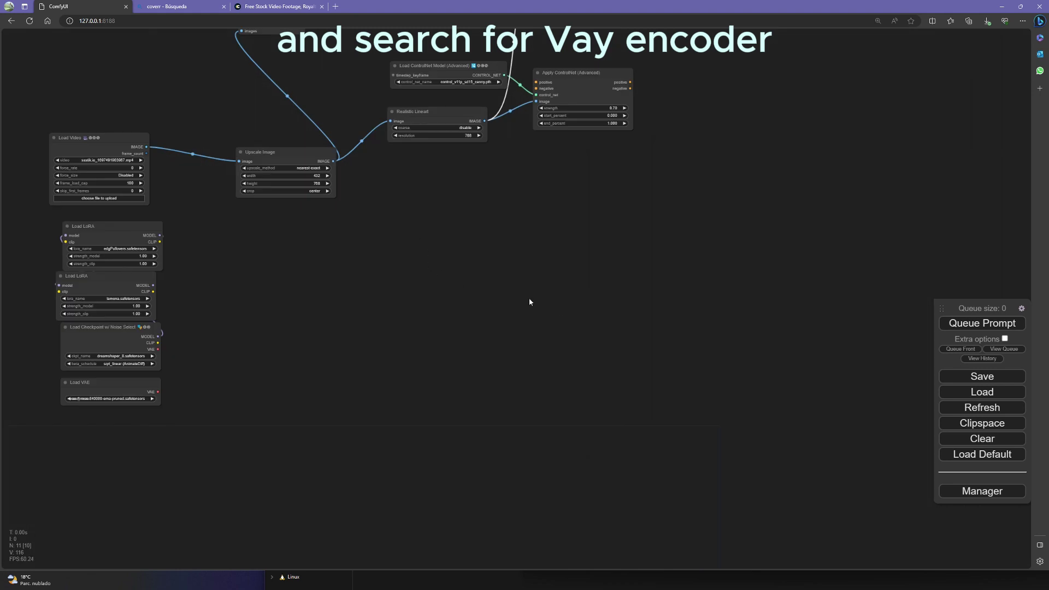
pyautogui.doubleClick(501, 229)
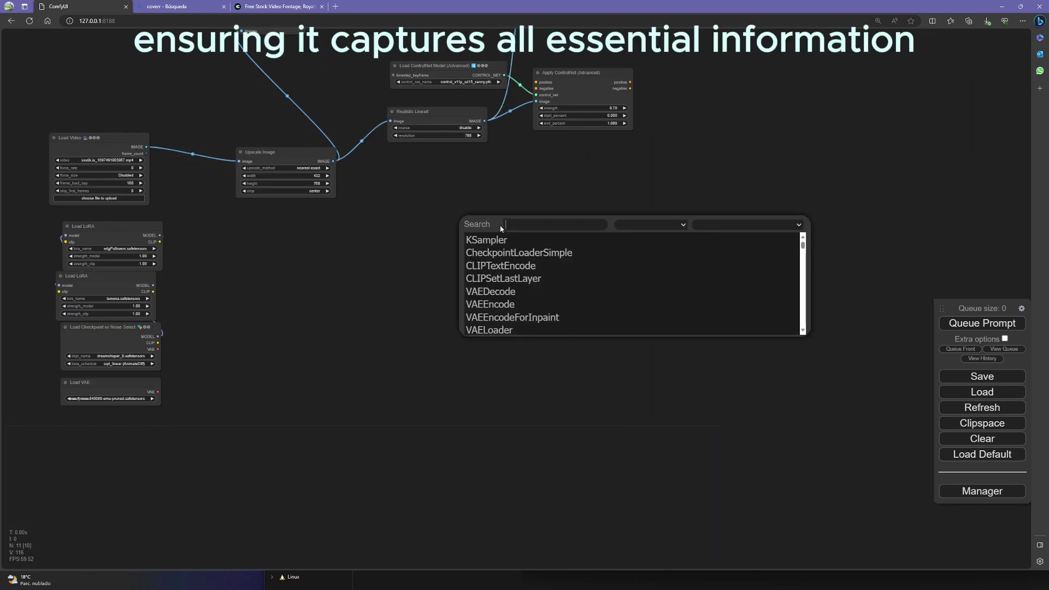
pyautogui.write('vae')
pyautogui.click(514, 253)
pyautogui.moveTo(548, 225)
pyautogui.mouseDown()
pyautogui.moveTo(640, 226)
pyautogui.moveTo(559, 327)
pyautogui.moveTo(511, 295)
pyautogui.mouseUp()
# Step: Connect the Upscale Image node's IMAGE output to VAE Encode's pixels input and the Load VAE node's output to its vae input
pyautogui.scroll(3, 568, 291)
pyautogui.moveTo(267, 203); pyautogui.dragTo(577, 278)
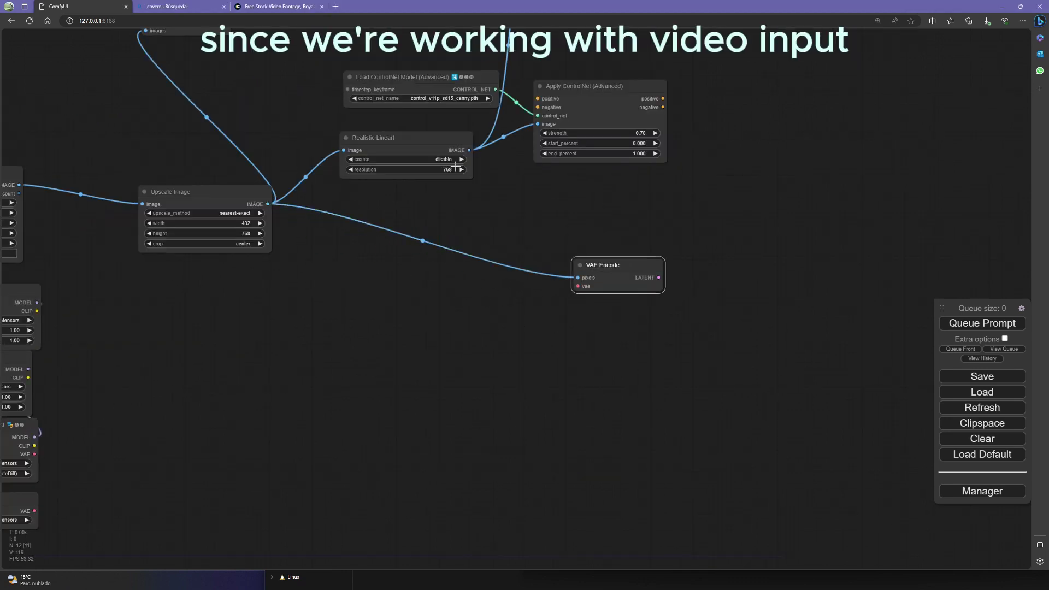
pyautogui.moveTo(469, 149); pyautogui.dragTo(567, 252)
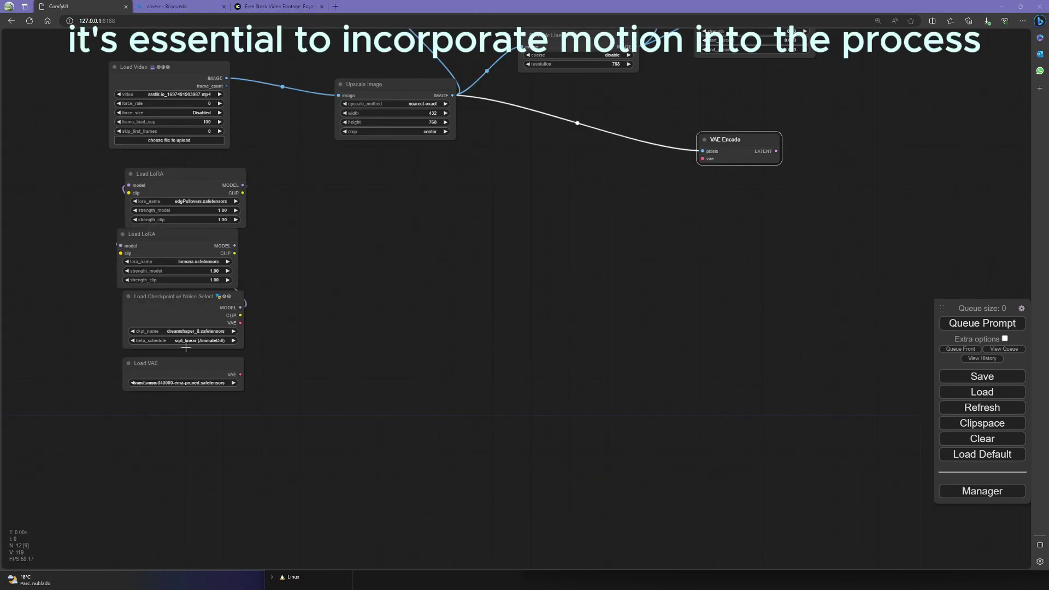
pyautogui.moveTo(240, 374); pyautogui.dragTo(786, 195)
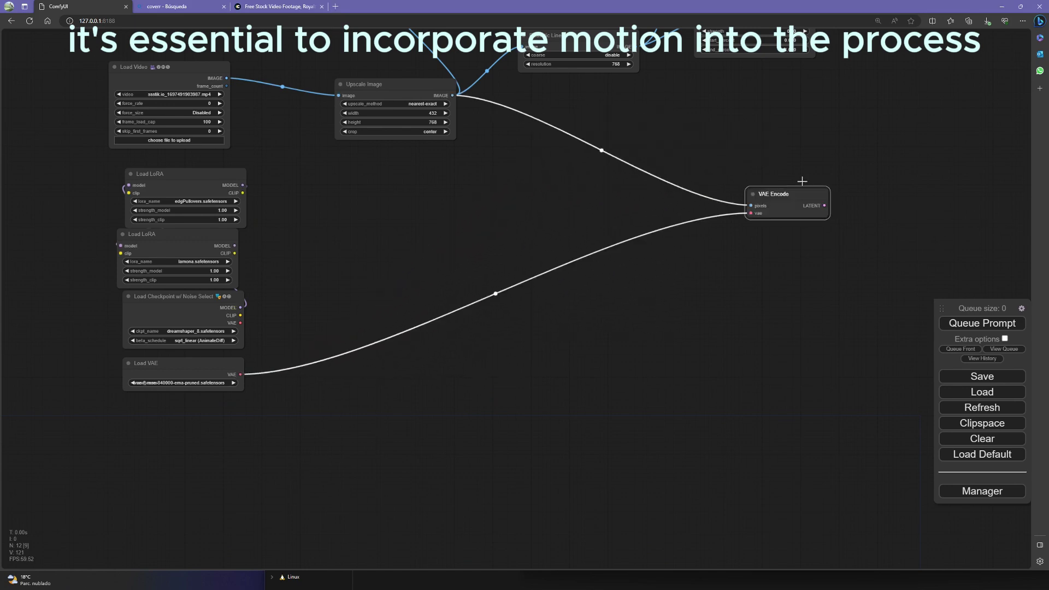
# Step: Add an AnimateDiff LoRA Loader node below VAE Encode and set its lora_name to v2_lora_ZoomOut.ckpt
pyautogui.doubleClick(441, 247)
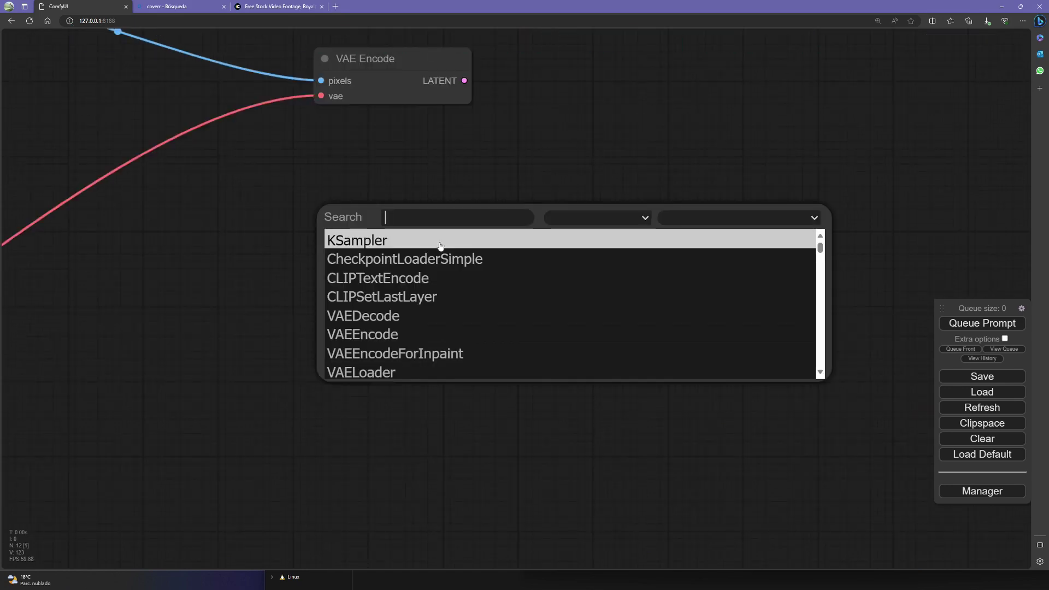
pyautogui.write('animate')
pyautogui.scroll(-1, 355, 317)
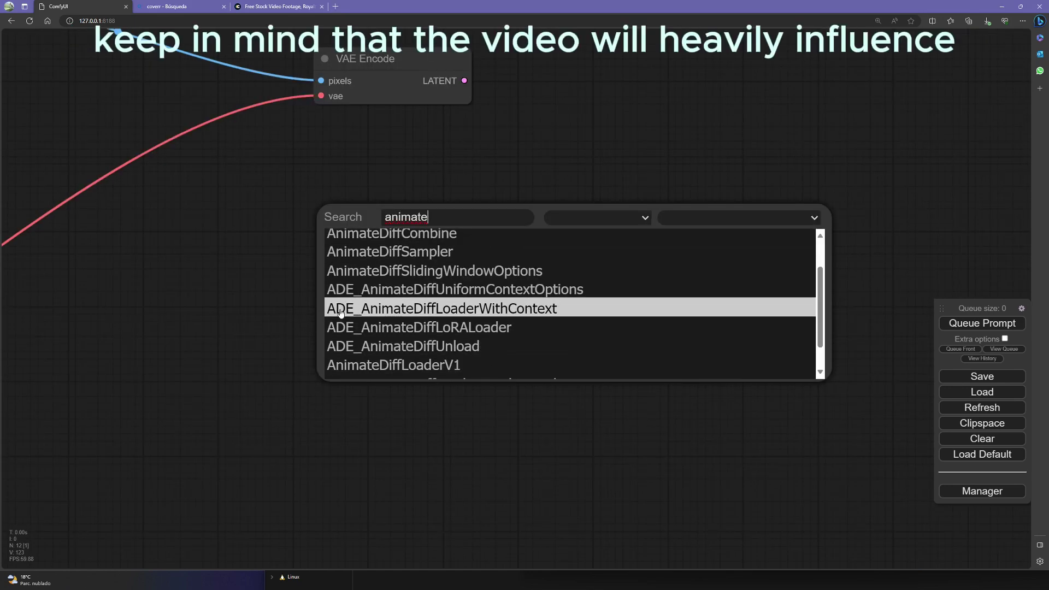
pyautogui.click(355, 327)
pyautogui.click(628, 269)
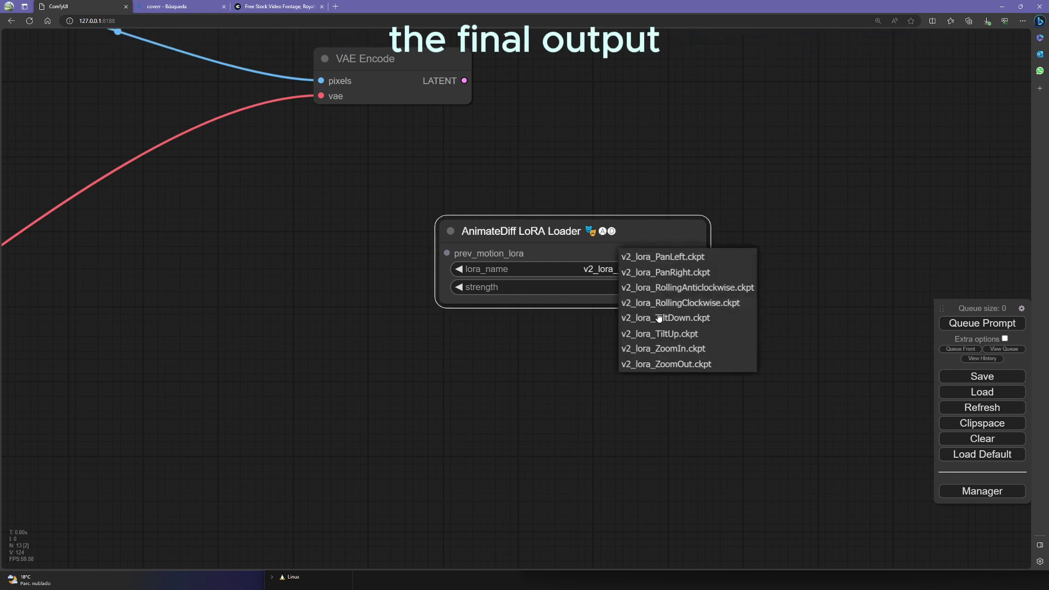
pyautogui.click(669, 363)
# Step: Add a Uniform Context Options node below the AnimateDiff LoRA Loader node
pyautogui.doubleClick(358, 425)
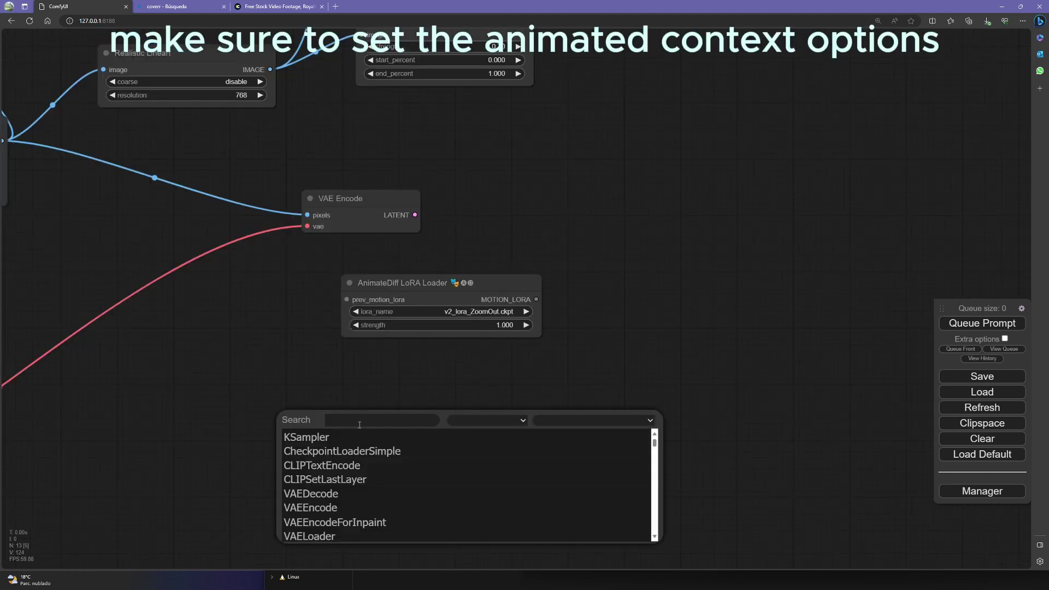
pyautogui.write('animatediff')
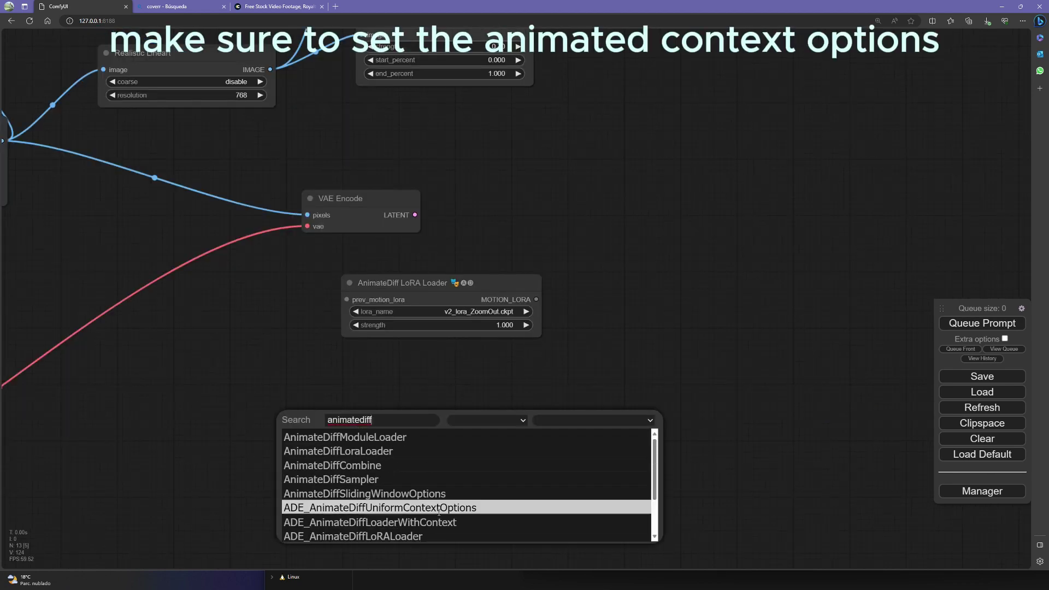
pyautogui.click(355, 508)
pyautogui.moveTo(217, 472); pyautogui.dragTo(225, 435)
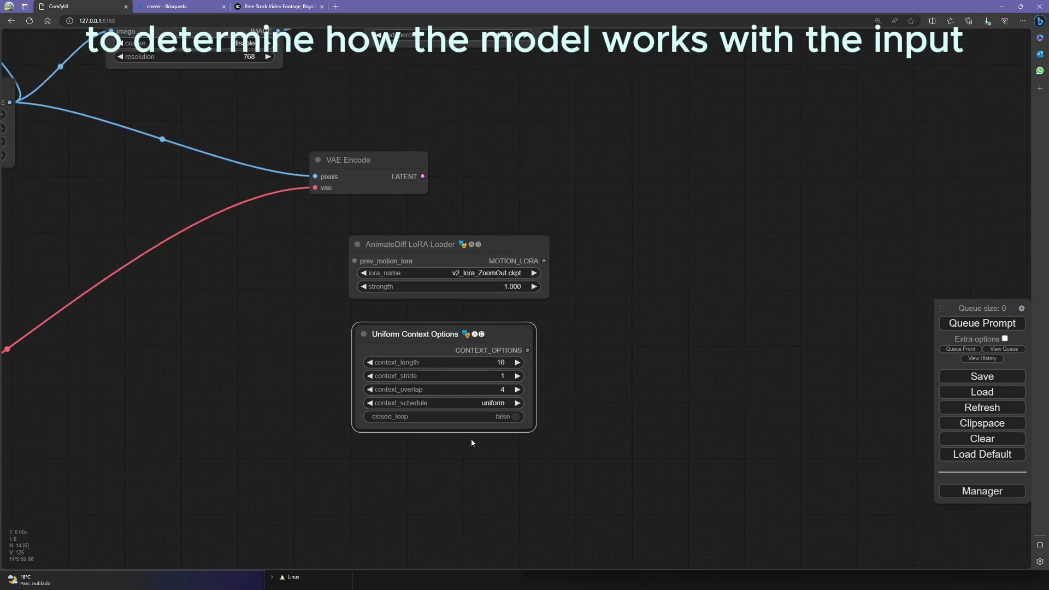
# Step: Add an AnimateDiff Loader node using ADE_AnimateDiffLoaderWithContext beside the Uniform Context Options node
pyautogui.doubleClick(615, 312)
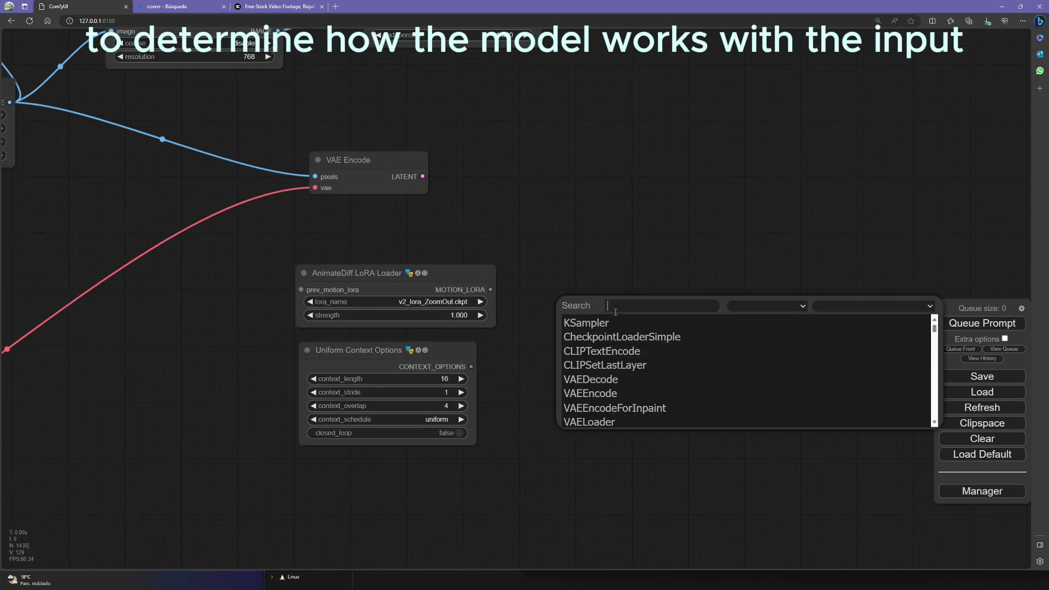
pyautogui.write('animatediffload')
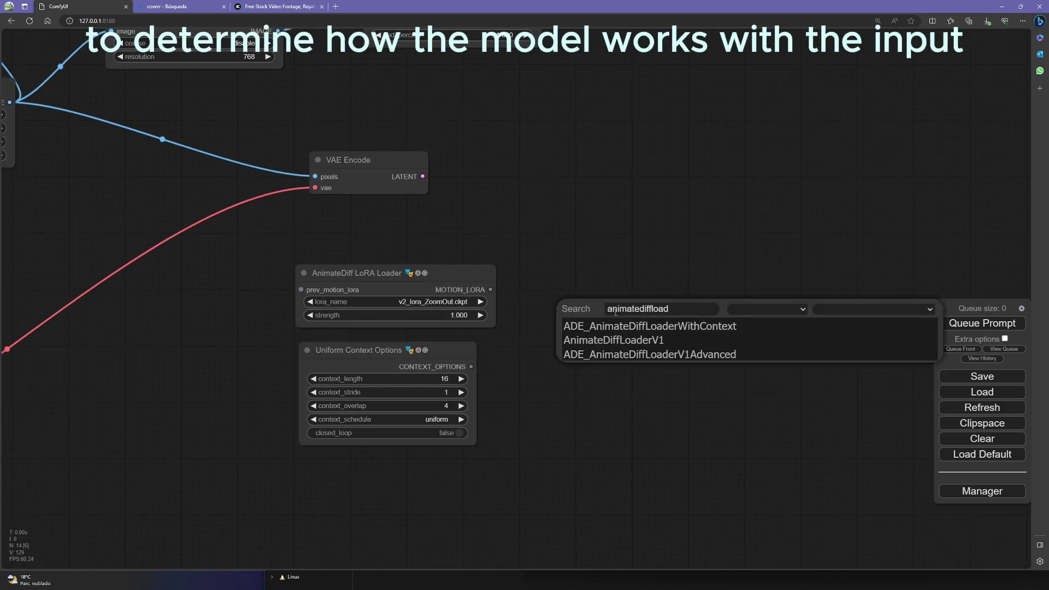
pyautogui.click(625, 327)
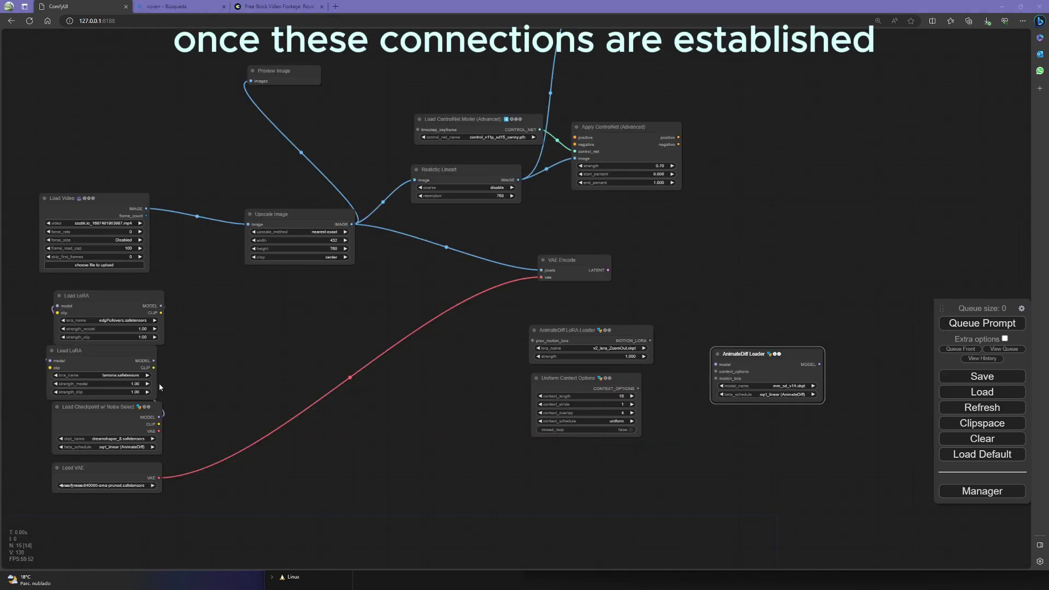
# Step: Connect the second Load LoRA's MODEL output to the AnimateDiff Loader and arrange the two LoRA nodes side by side above the checkpoint loader
pyautogui.moveTo(123, 352); pyautogui.dragTo(715, 364)
pyautogui.moveTo(224, 299); pyautogui.dragTo(258, 298)
pyautogui.moveTo(108, 418); pyautogui.dragTo(99, 395)
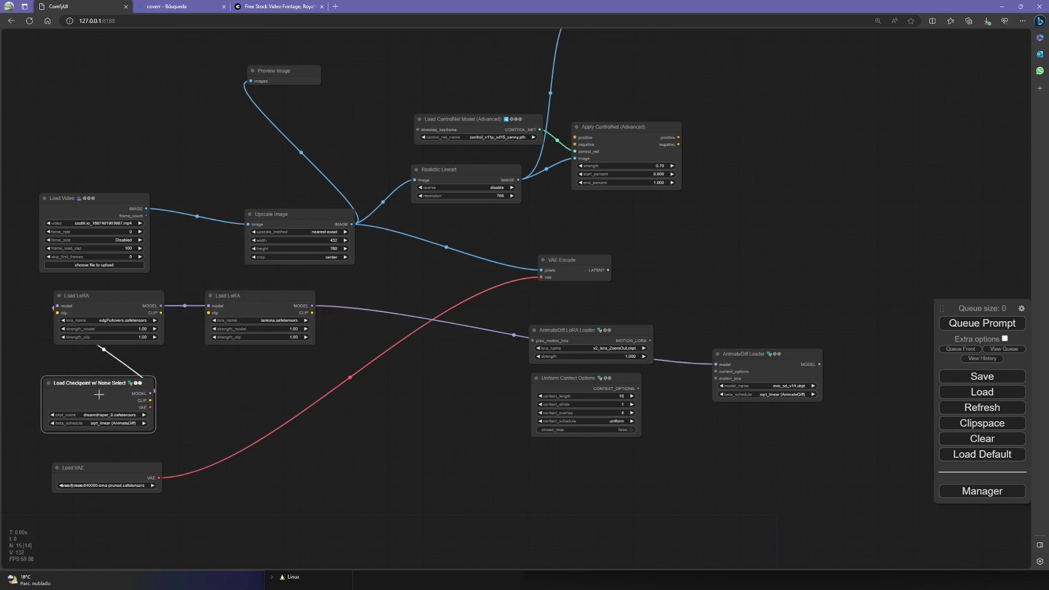
pyautogui.moveTo(109, 298); pyautogui.dragTo(116, 298)
# Step: Set the second Load LoRA node's strength_model and strength_clip to 0.99
pyautogui.scroll(3, 230, 386)
pyautogui.click(209, 310)
pyautogui.click(18, 310)
pyautogui.click(209, 321)
pyautogui.moveTo(290, 405); pyautogui.dragTo(78, 377)
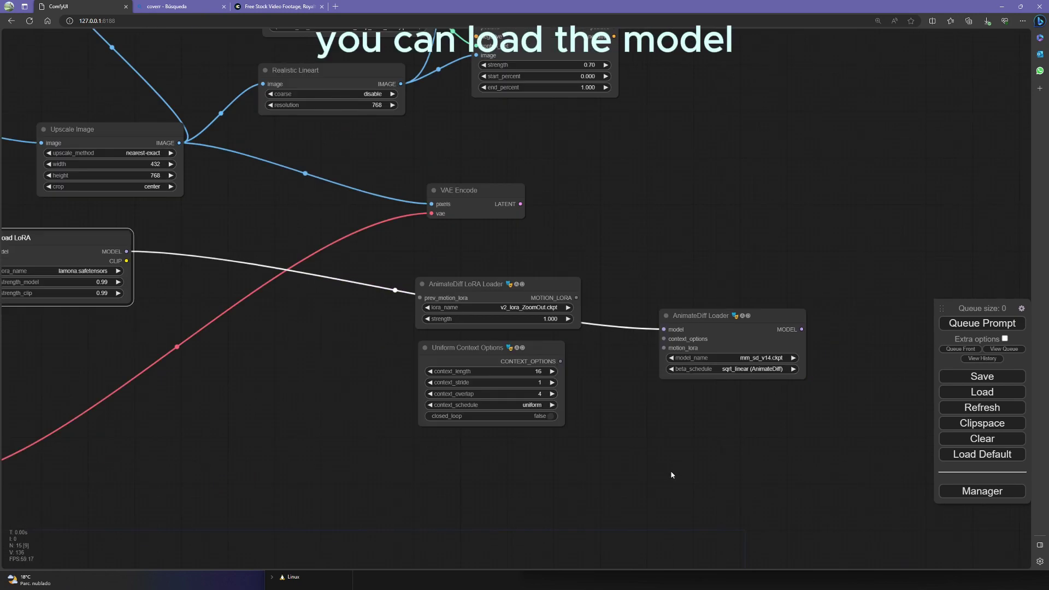
# Step: Connect the Uniform Context Options and AnimateDiff LoRA Loader outputs to the AnimateDiff Loader, stacking the context node above the LoRA node
pyautogui.moveTo(711, 315); pyautogui.dragTo(724, 303)
pyautogui.moveTo(533, 366); pyautogui.dragTo(530, 376)
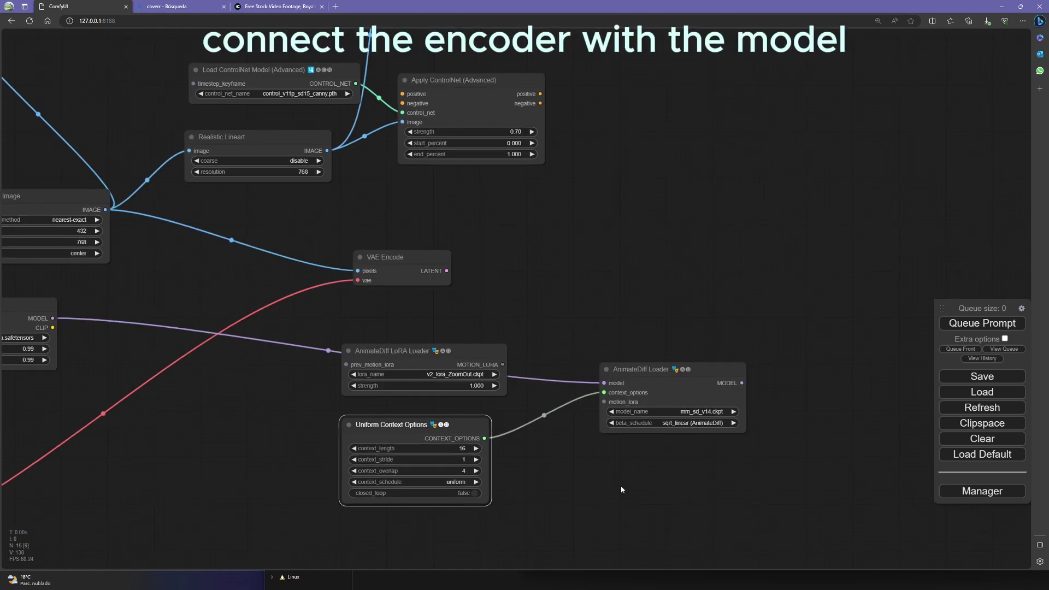
pyautogui.moveTo(426, 347); pyautogui.dragTo(418, 308)
pyautogui.moveTo(604, 402); pyautogui.dragTo(505, 321)
pyautogui.moveTo(408, 309); pyautogui.dragTo(388, 381)
pyautogui.moveTo(398, 429); pyautogui.dragTo(384, 436)
pyautogui.moveTo(573, 499); pyautogui.dragTo(577, 443)
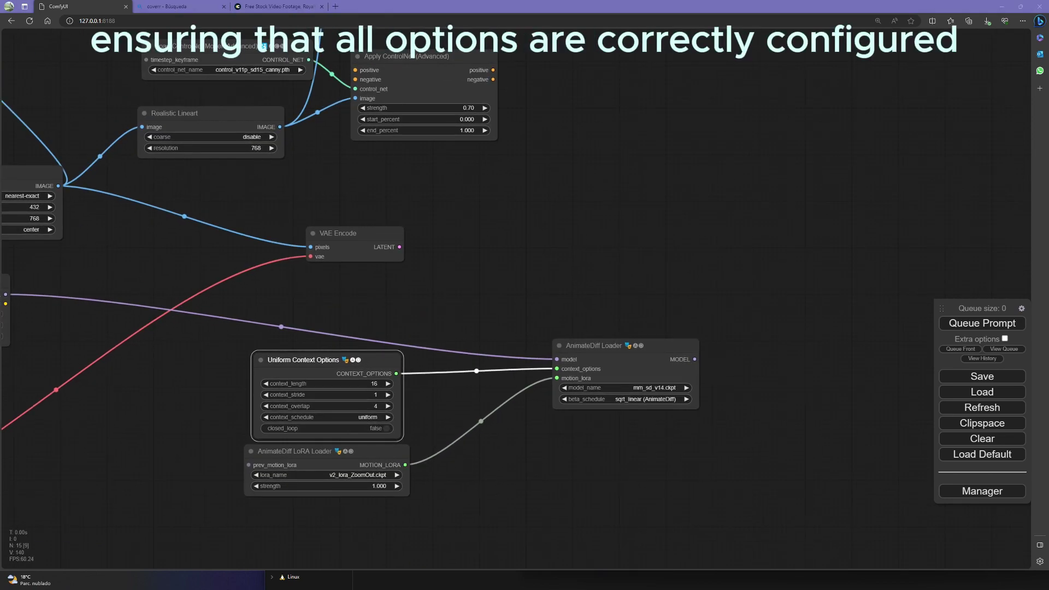
# Step: Move the AnimateDiff Loader closer to its input nodes and add a KSampler node beyond it
pyautogui.moveTo(565, 435); pyautogui.dragTo(559, 299)
pyautogui.scroll(-3, 559, 299)
pyautogui.moveTo(559, 342); pyautogui.dragTo(505, 426)
pyautogui.scroll(-1, 543, 383)
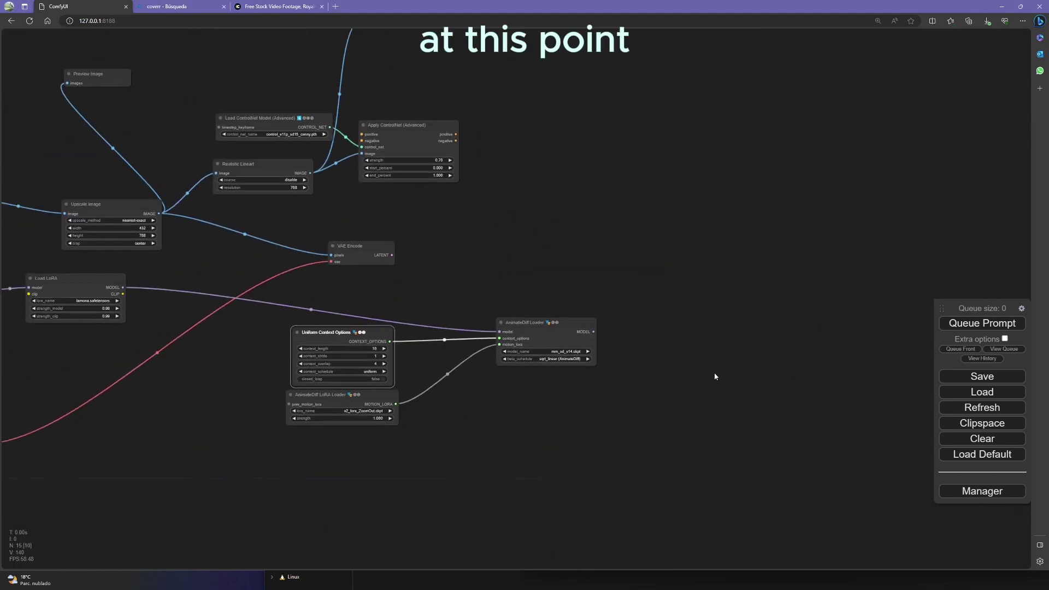
pyautogui.moveTo(551, 321); pyautogui.dragTo(492, 320)
pyautogui.moveTo(572, 347); pyautogui.dragTo(442, 348)
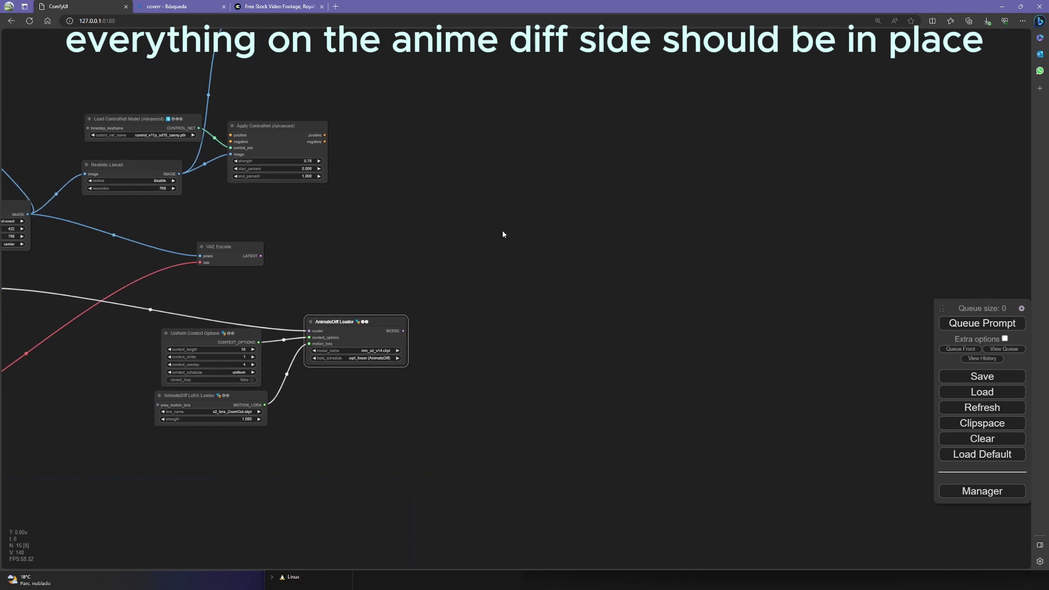
pyautogui.doubleClick(522, 233)
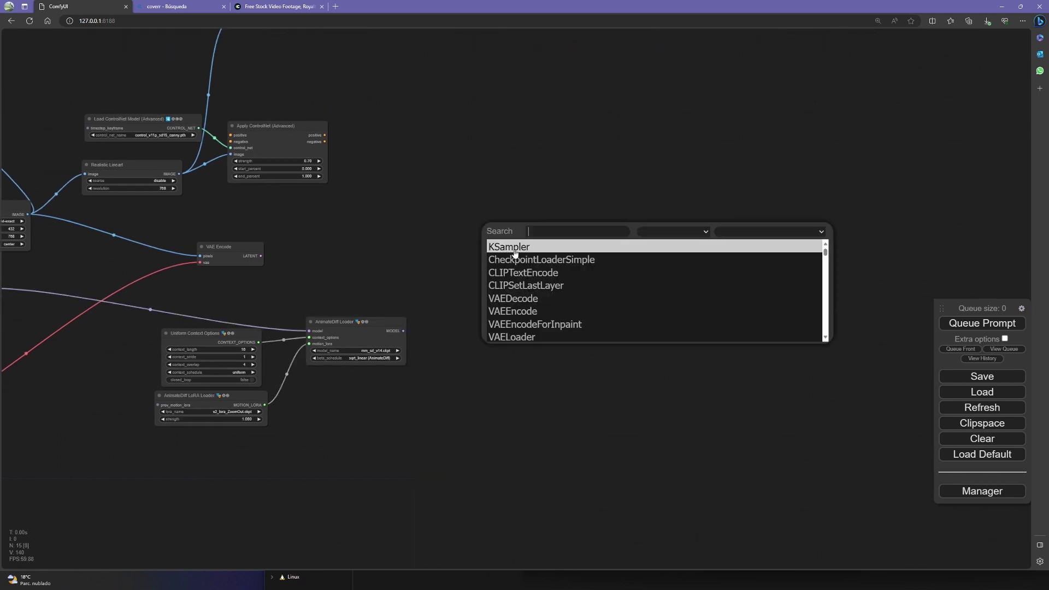
pyautogui.click(514, 249)
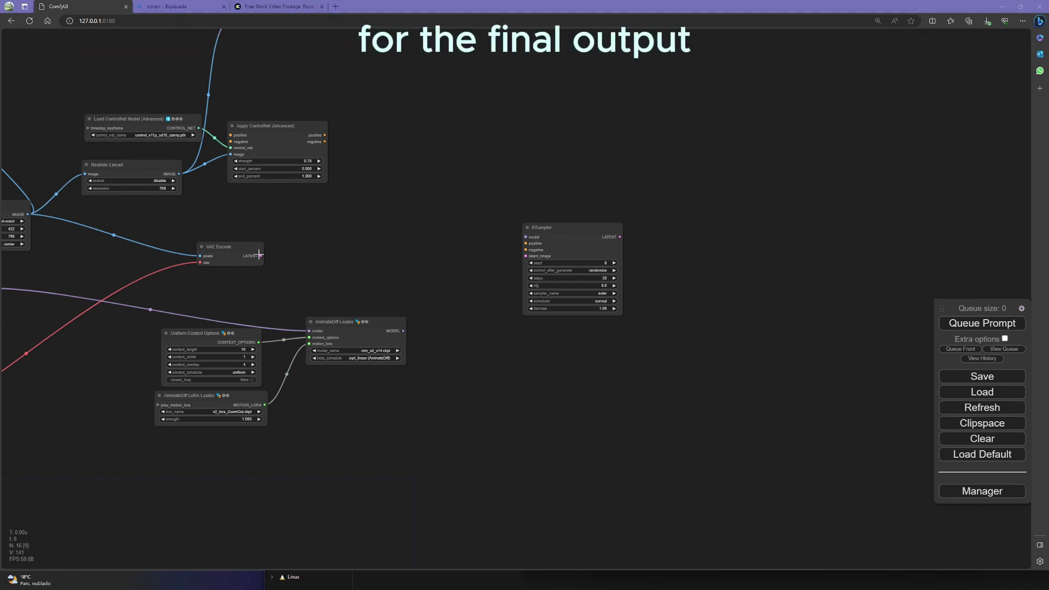
# Step: Connect VAE Encode's LATENT output to the KSampler's latent_image input and the AnimateDiff Loader's MODEL output to its model input
pyautogui.moveTo(261, 255); pyautogui.dragTo(526, 256)
pyautogui.moveTo(402, 331); pyautogui.dragTo(577, 326)
pyautogui.scroll(5, 528, 378)
pyautogui.moveTo(511, 303); pyautogui.dragTo(388, 361)
pyautogui.scroll(9, 387, 360)
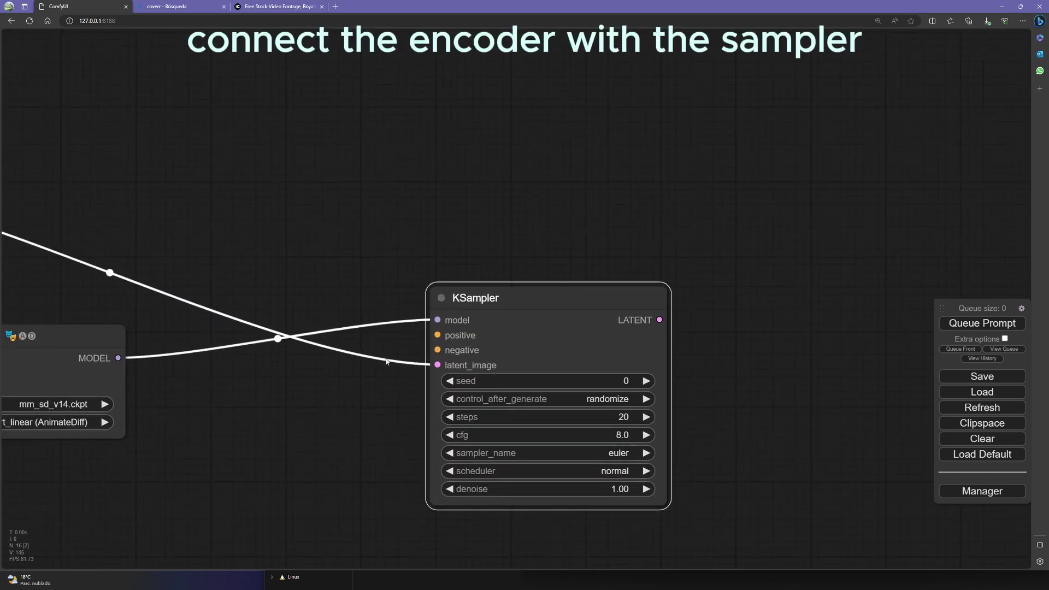
pyautogui.moveTo(468, 322); pyautogui.dragTo(447, 334)
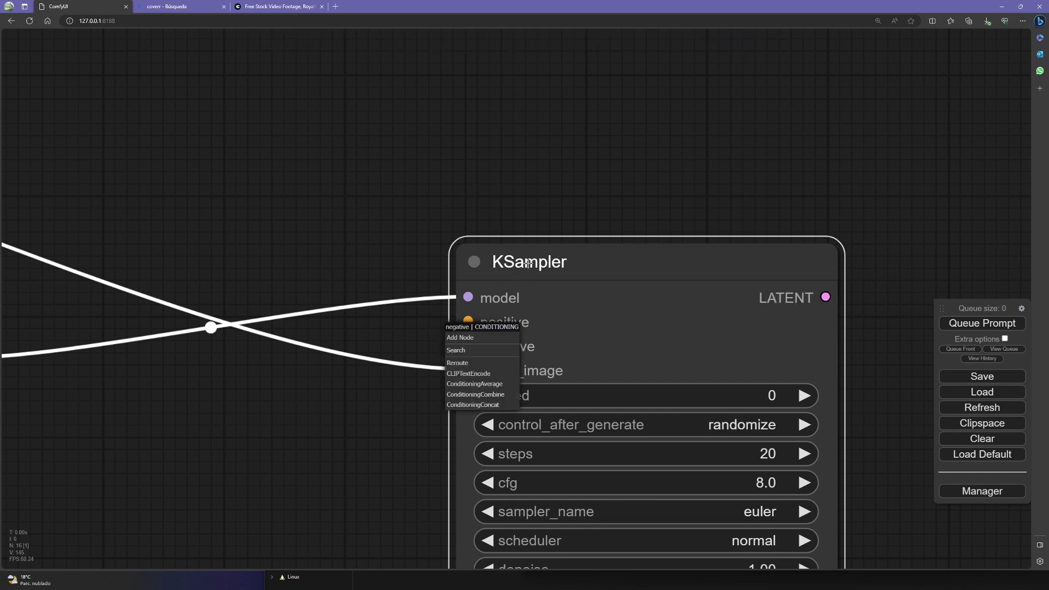
pyautogui.moveTo(333, 494); pyautogui.dragTo(279, 383)
pyautogui.scroll(-4, 273, 399)
pyautogui.moveTo(265, 428); pyautogui.dragTo(371, 463)
pyautogui.scroll(-5, 379, 464)
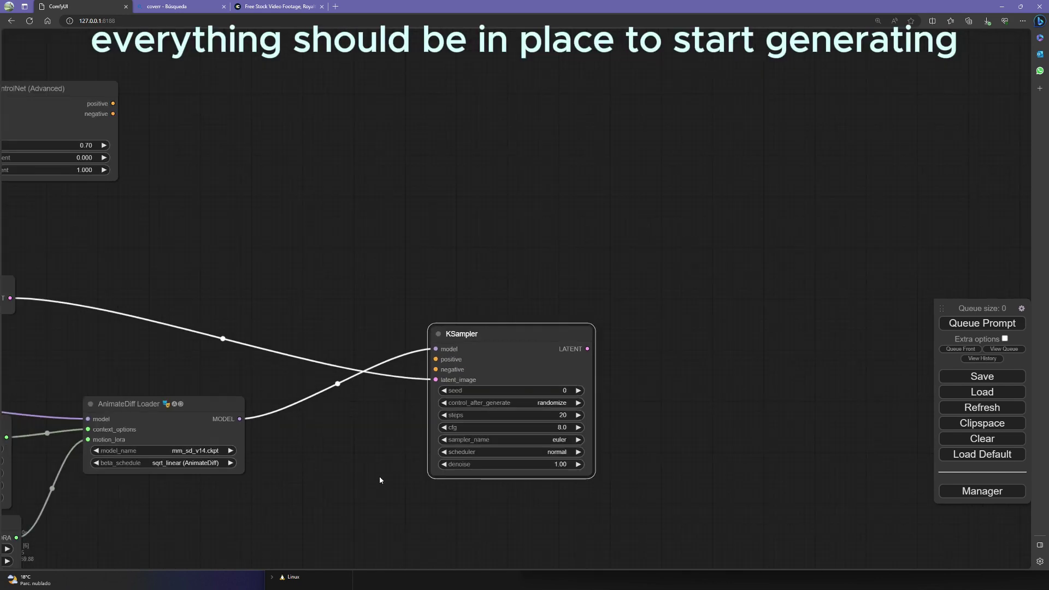
# Step: Add a BatchPromptSchedule node to the empty canvas above the KSampler
pyautogui.click(476, 194)
pyautogui.doubleClick(441, 216)
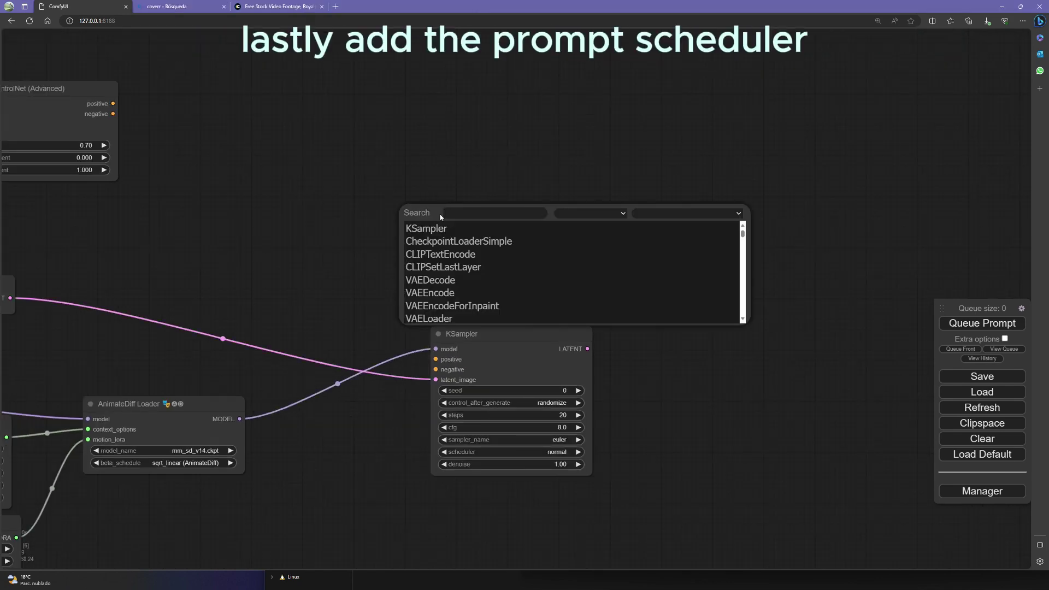
pyautogui.write('batchp')
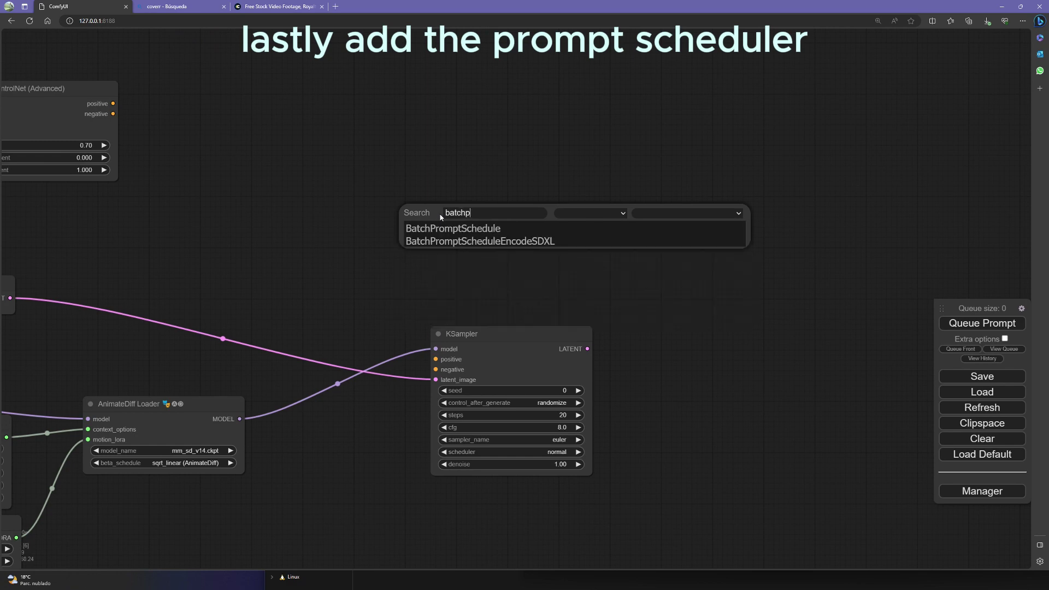
pyautogui.press('Return')
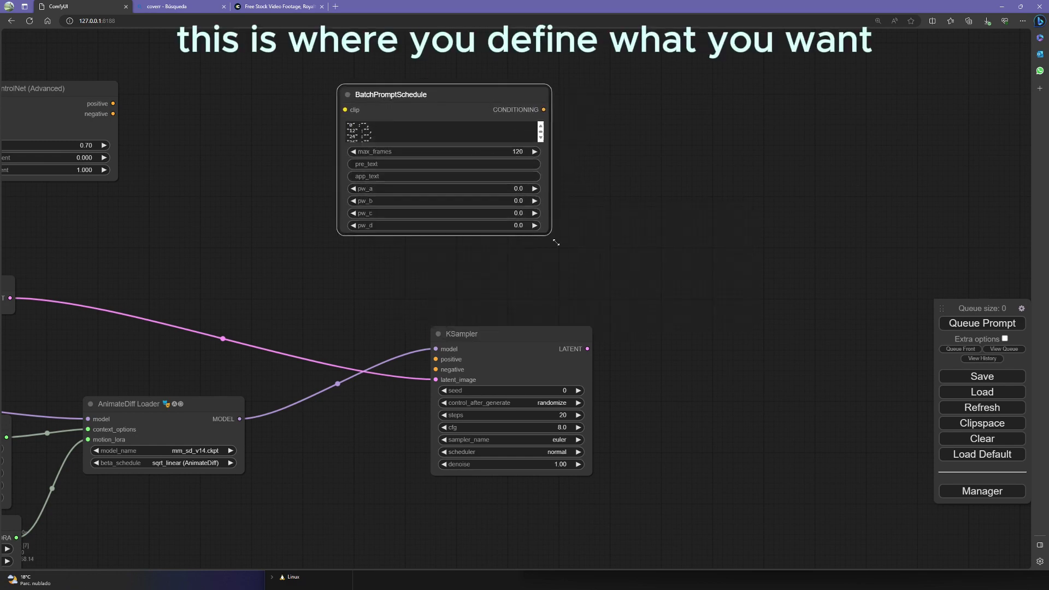
# Step: Enlarge the BatchPromptSchedule node so its whole prompt list shows, and place it well above the KSampler
pyautogui.moveTo(554, 236); pyautogui.dragTo(666, 307)
pyautogui.moveTo(454, 99); pyautogui.dragTo(546, 110)
pyautogui.moveTo(465, 194); pyautogui.dragTo(458, 148)
pyautogui.click(458, 177)
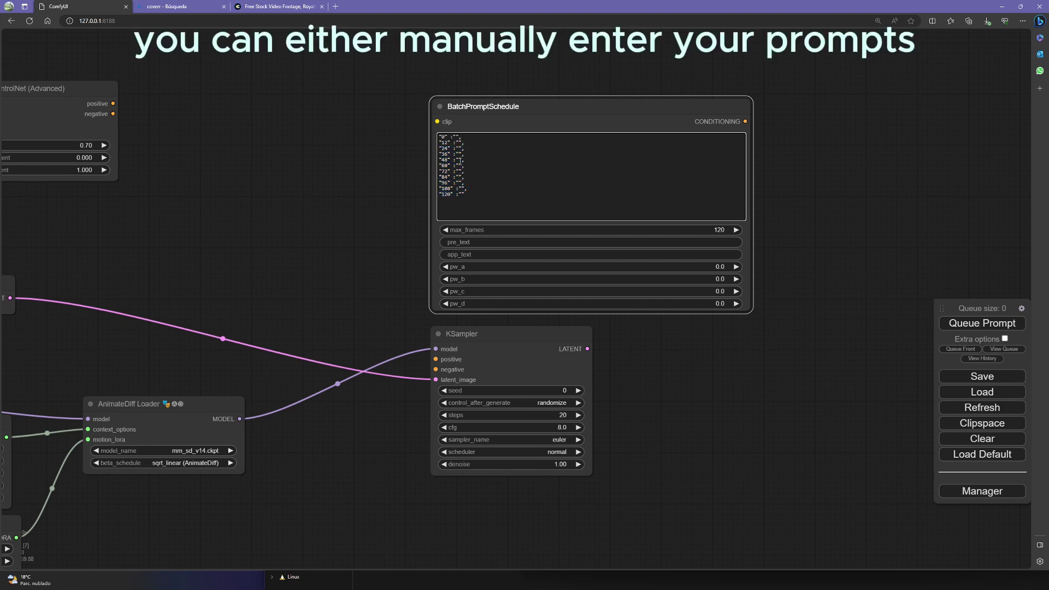
pyautogui.moveTo(492, 106); pyautogui.dragTo(439, 61)
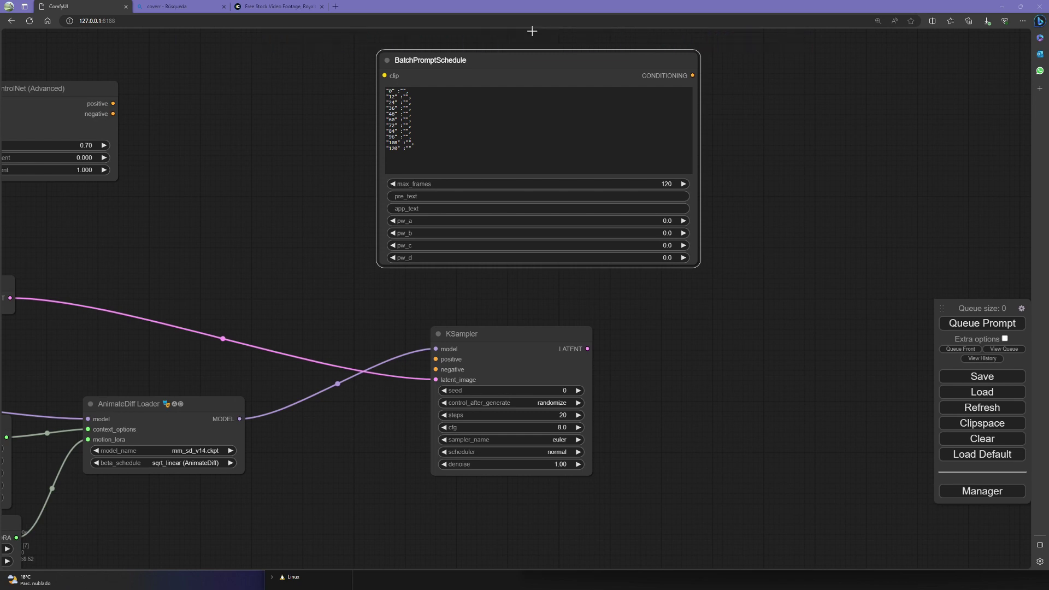
pyautogui.moveTo(516, 68)
pyautogui.mouseDown()
pyautogui.moveTo(522, 96)
pyautogui.moveTo(512, 58)
pyautogui.mouseUp()
# Step: Add a CLIP Text Encode (Prompt) node, reduce its height and fit it between the BatchPromptSchedule and KSampler nodes
pyautogui.doubleClick(458, 289)
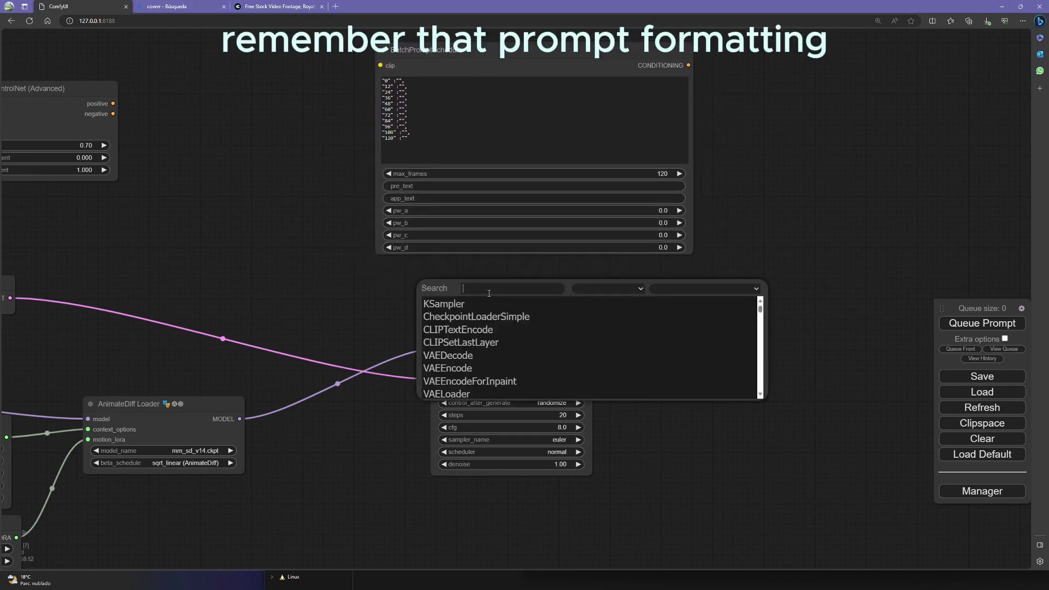
pyautogui.write('clip')
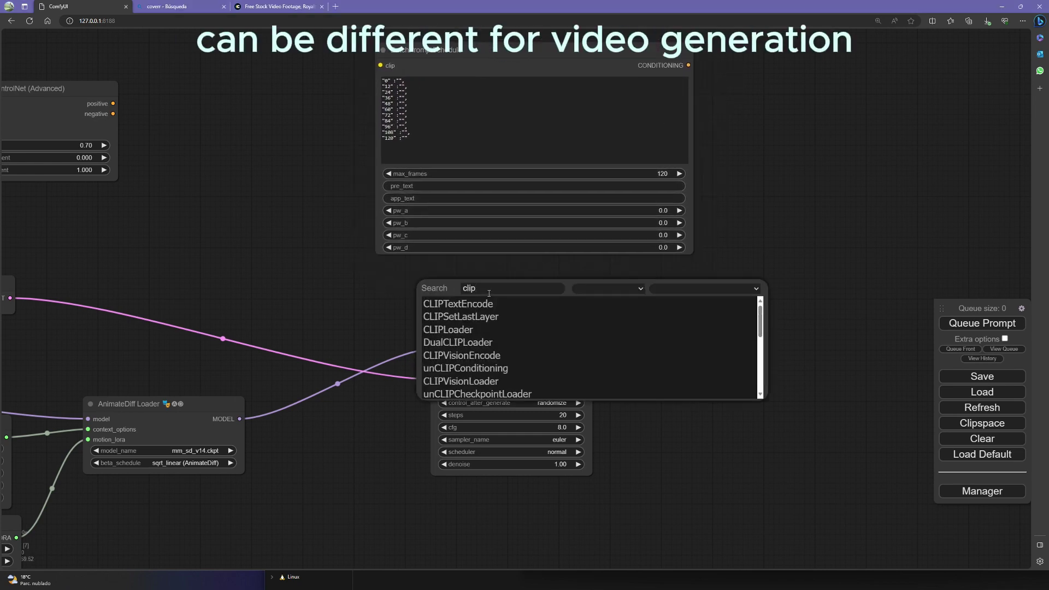
pyautogui.click(491, 304)
pyautogui.moveTo(660, 390); pyautogui.dragTo(662, 354)
pyautogui.moveTo(569, 283); pyautogui.dragTo(510, 248)
pyautogui.moveTo(478, 63); pyautogui.dragTo(487, 57)
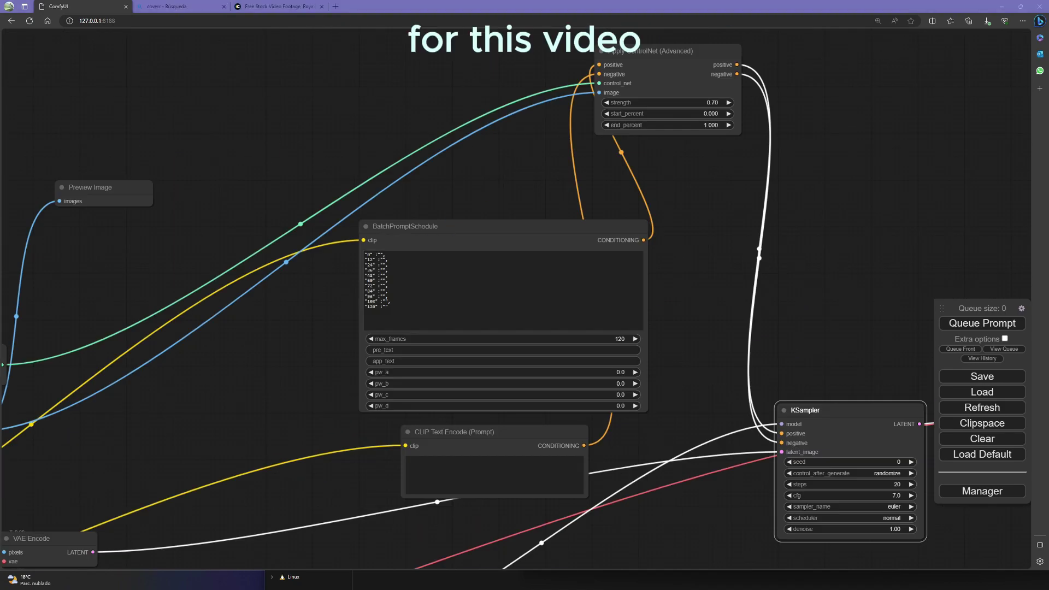
# Step: Replace the prompt schedule with frames 0 (spring day, cherryblossoms), 25 (weeding day, flowers), 50 (fall day, strong wind, leafs) and 75 (winter, ice, smile)
pyautogui.click(459, 324)
pyautogui.hotkey('ctrl', 'a')
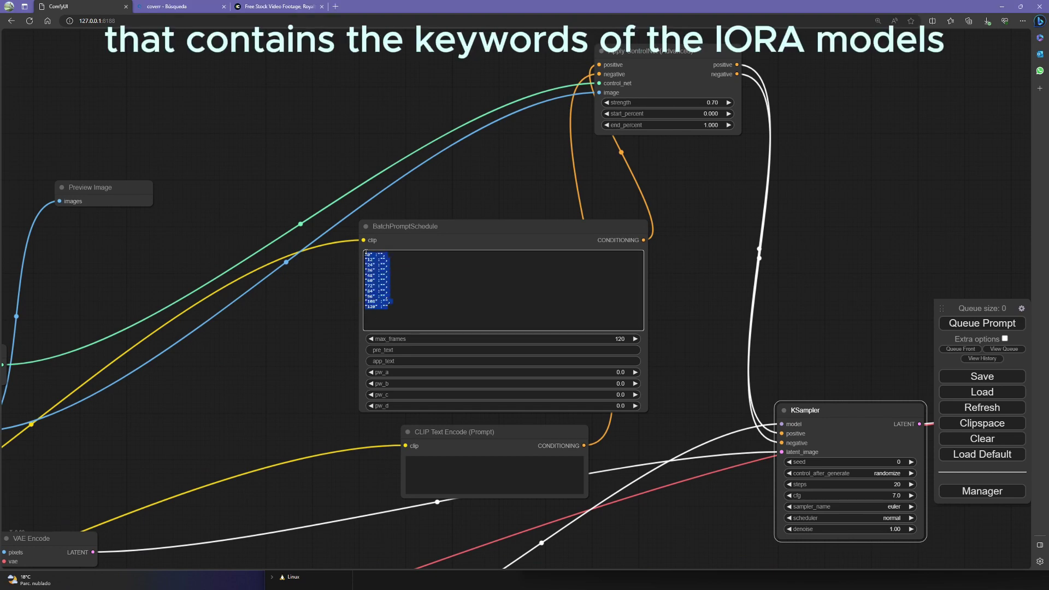
pyautogui.write('"0" :"spring day, cherryblossoms, sunny day, Forest Background", "25" :"weeding day, vegetation, flowers, smiles", "50" :"fall day, strong wind, leafs, orange background environment", "75" :"winter, ice, smile "')
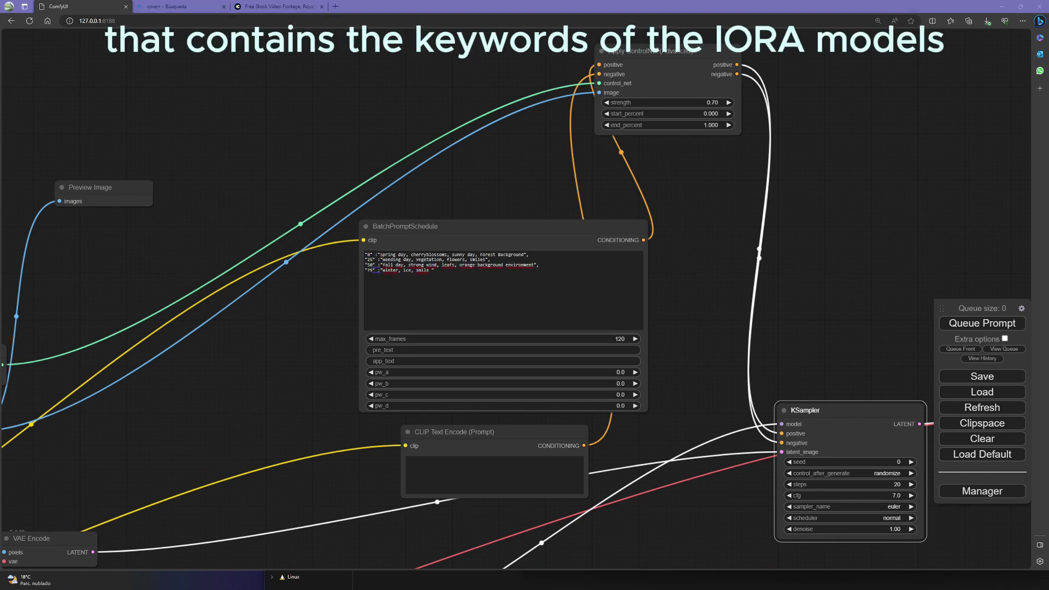
# Step: Set the BatchPromptSchedule node's pre_text to "lilket2, sweater, lilket2 smile"
pyautogui.click(434, 350)
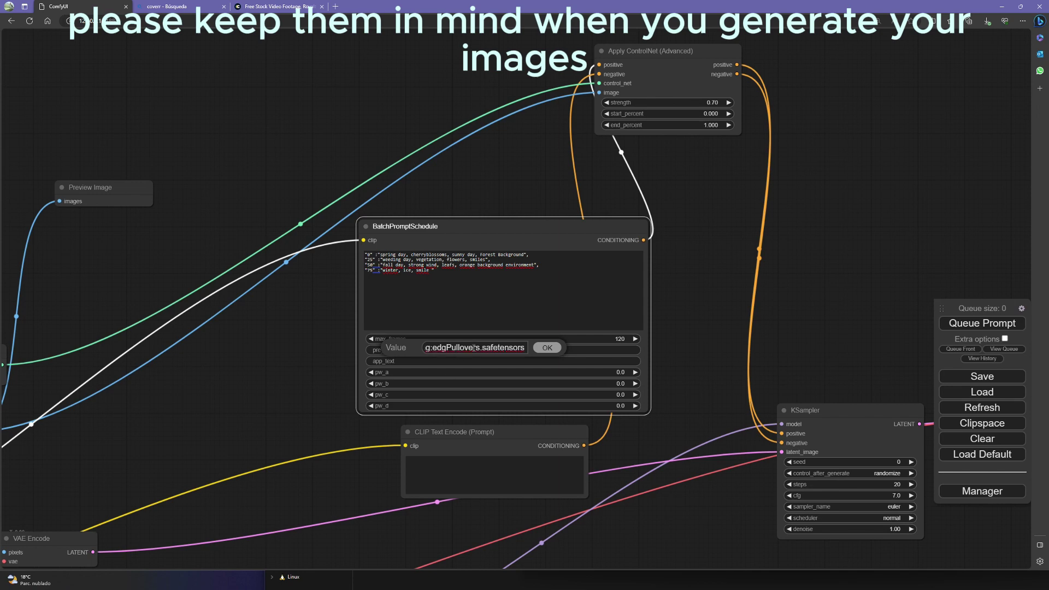
pyautogui.click(447, 348)
pyautogui.moveTo(501, 346); pyautogui.dragTo(404, 348)
pyautogui.click(484, 348)
pyautogui.click(468, 347)
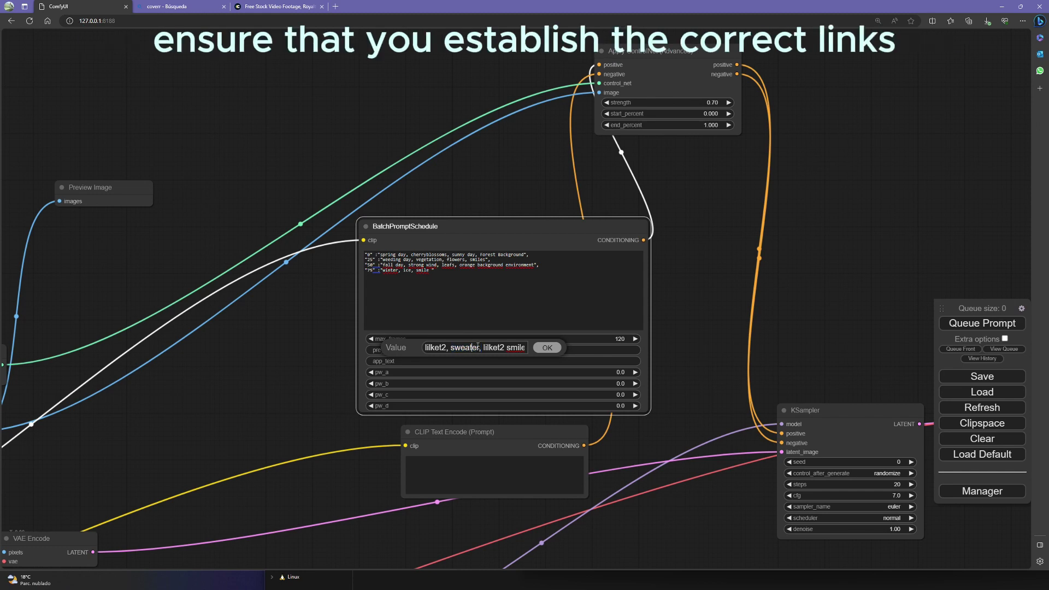
pyautogui.press('Return')
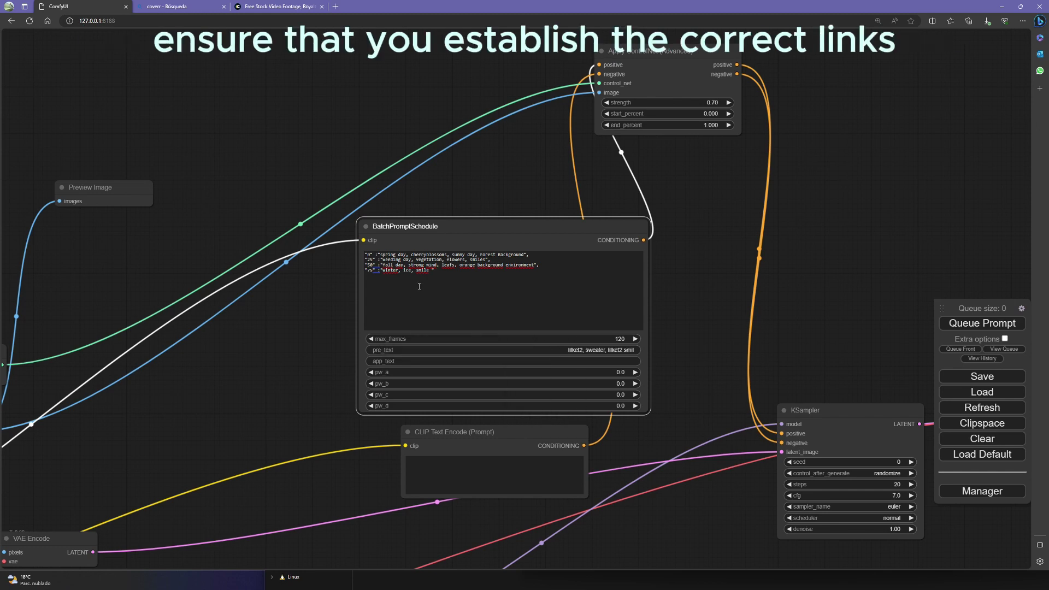
pyautogui.click(403, 268)
pyautogui.hotkey('ctrl', 'a')
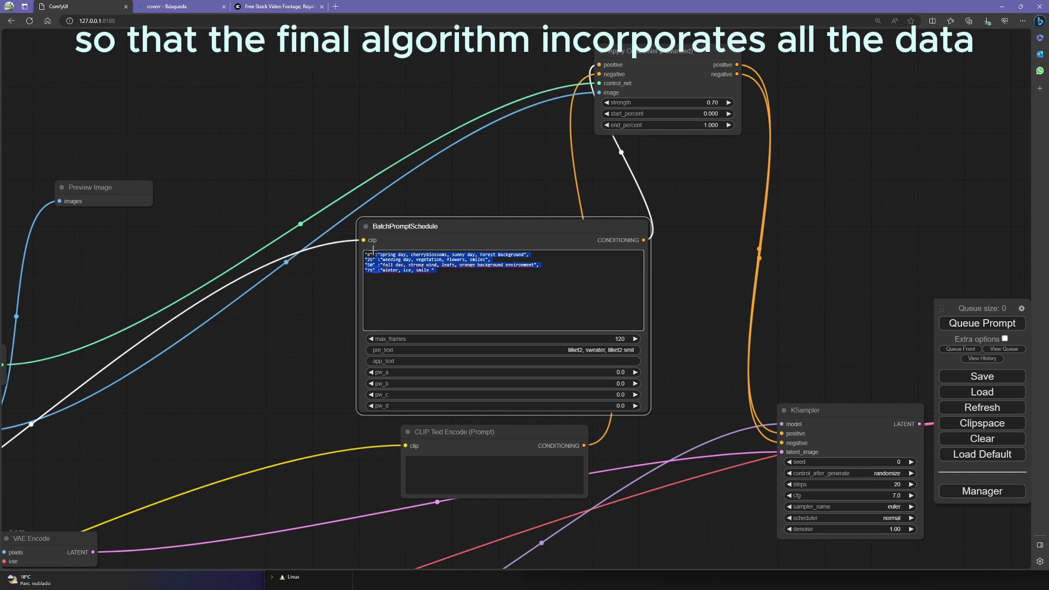
pyautogui.click(417, 272)
pyautogui.scroll(-5, 676, 282)
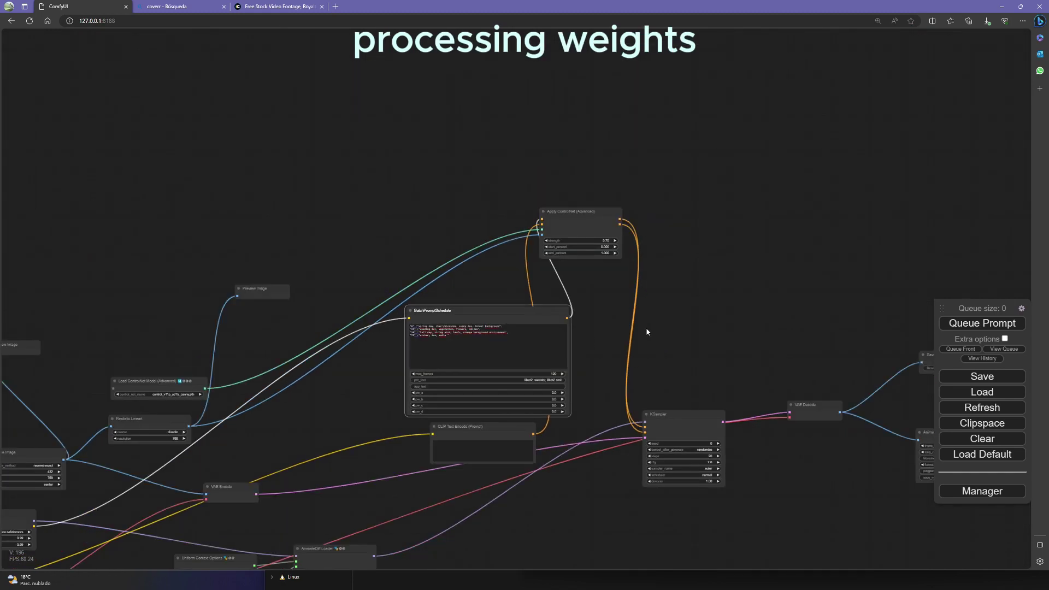
pyautogui.scroll(-2, 645, 360)
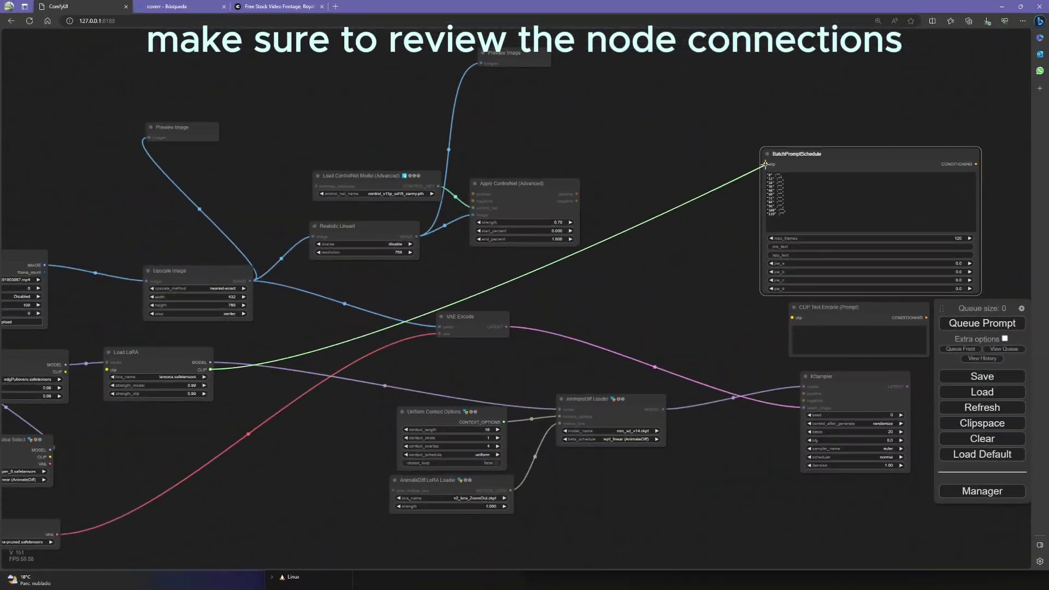
# Step: Connect the second Load LoRA node's CLIP output to the BatchPromptSchedule node's clip input
pyautogui.moveTo(765, 164); pyautogui.dragTo(765, 164)
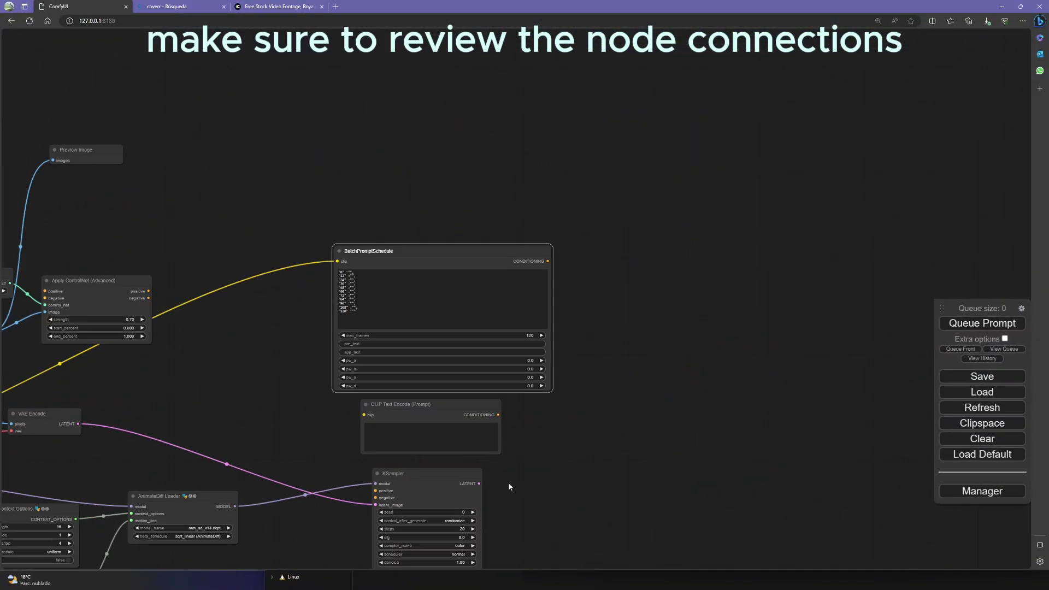
pyautogui.moveTo(442, 370); pyautogui.dragTo(615, 141)
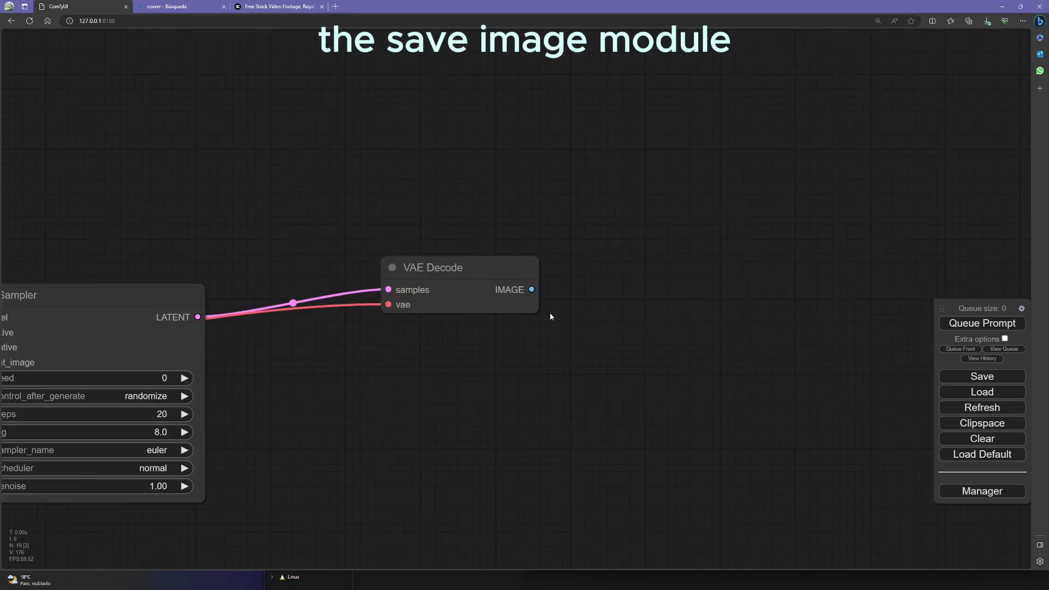
# Step: Add a Save Image node connected to the VAE Decode node's IMAGE output
pyautogui.moveTo(532, 290); pyautogui.dragTo(656, 109)
pyautogui.write('save')
pyautogui.press('Return')
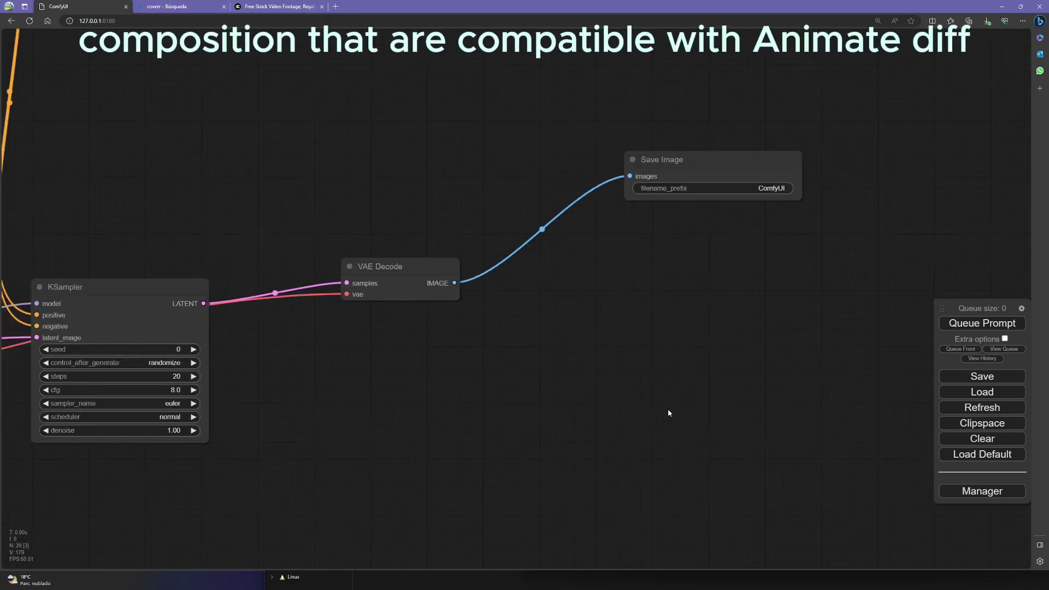
# Step: Add an AnimateDiff Combine node below Save Image and connect VAE Decode's IMAGE output to its images input
pyautogui.doubleClick(598, 322)
pyautogui.write('animatediffc')
pyautogui.click(661, 343)
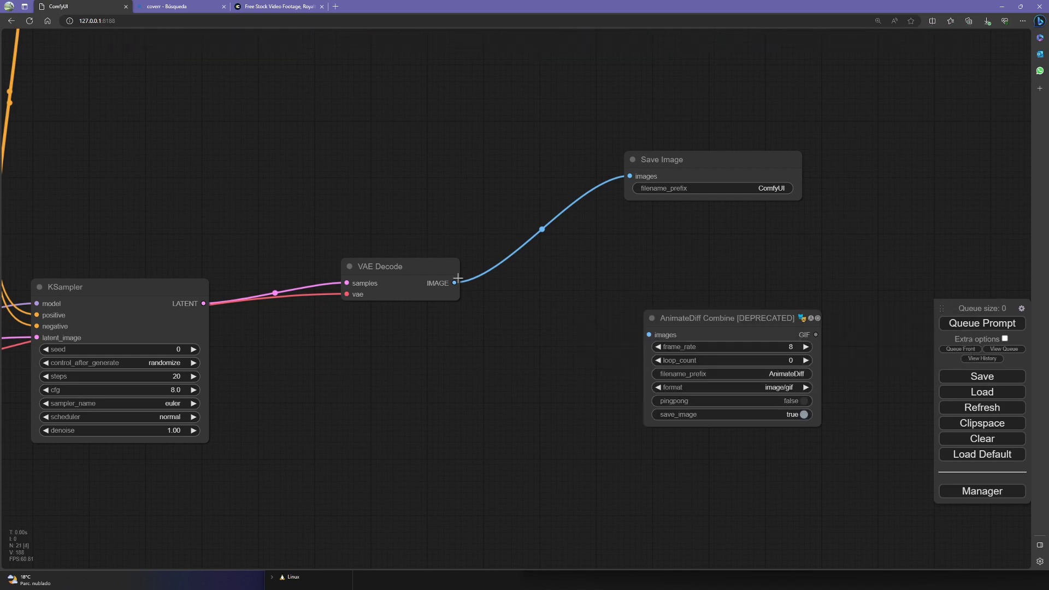
pyautogui.moveTo(454, 283); pyautogui.dragTo(649, 335)
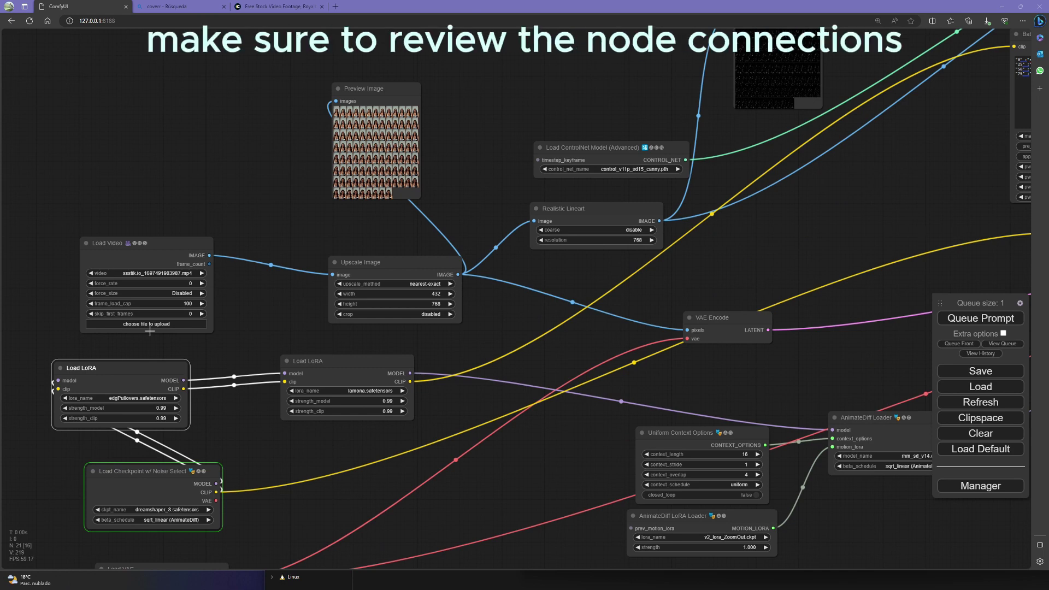
# Step: Align the edgPullovers Load LoRA node above the checkpoint loader and connect the checkpoint's CLIP output to its clip input
pyautogui.moveTo(112, 388); pyautogui.dragTo(177, 371)
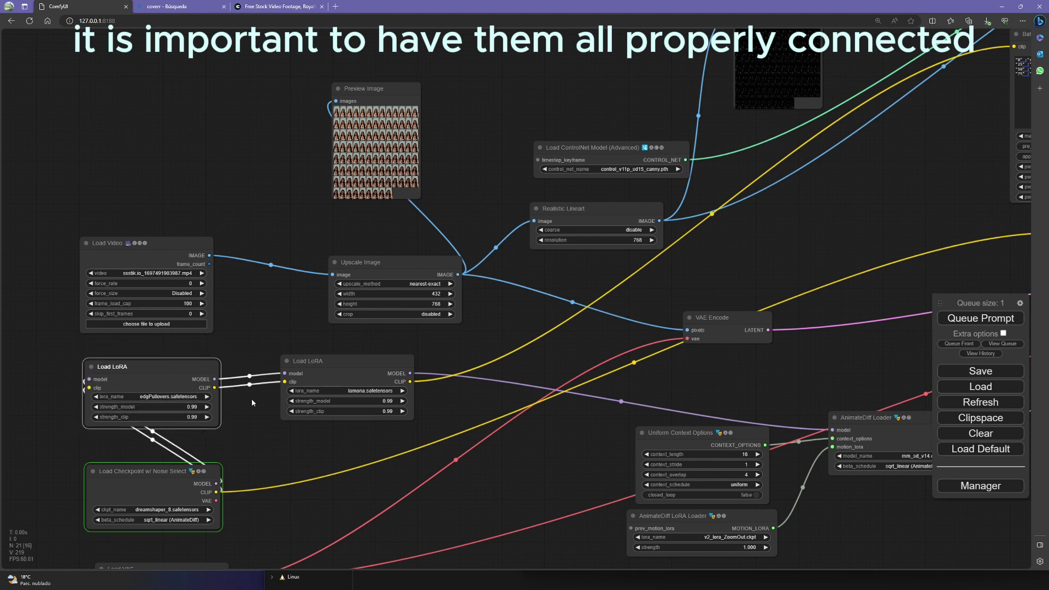
pyautogui.moveTo(217, 492); pyautogui.dragTo(89, 387)
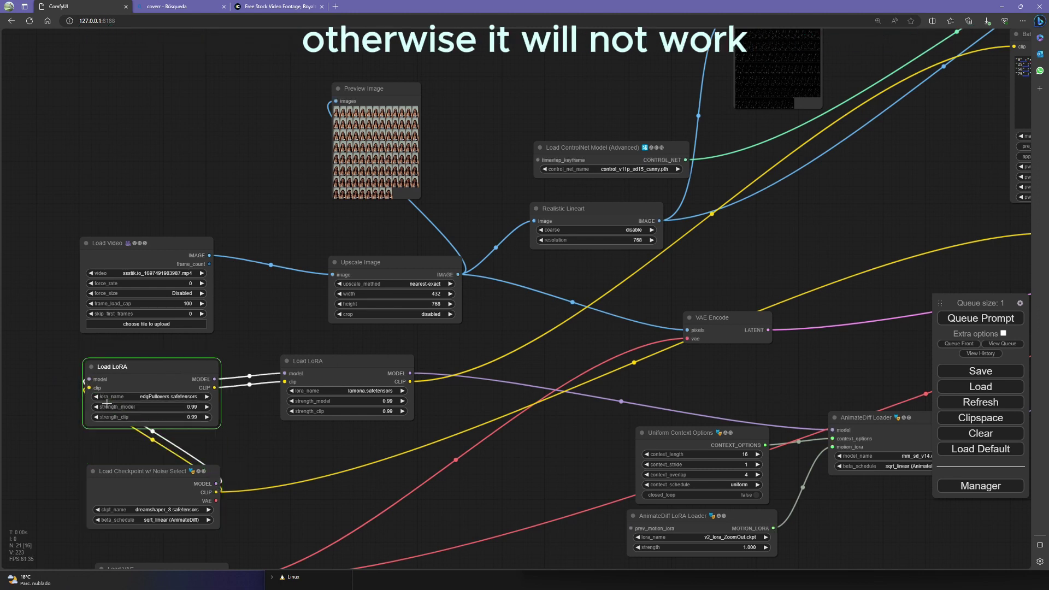
# Step: Examine the remaining node connections through to the KSampler and the generated video in the AnimateDiff Combine preview
pyautogui.moveTo(950, 553); pyautogui.dragTo(543, 504)
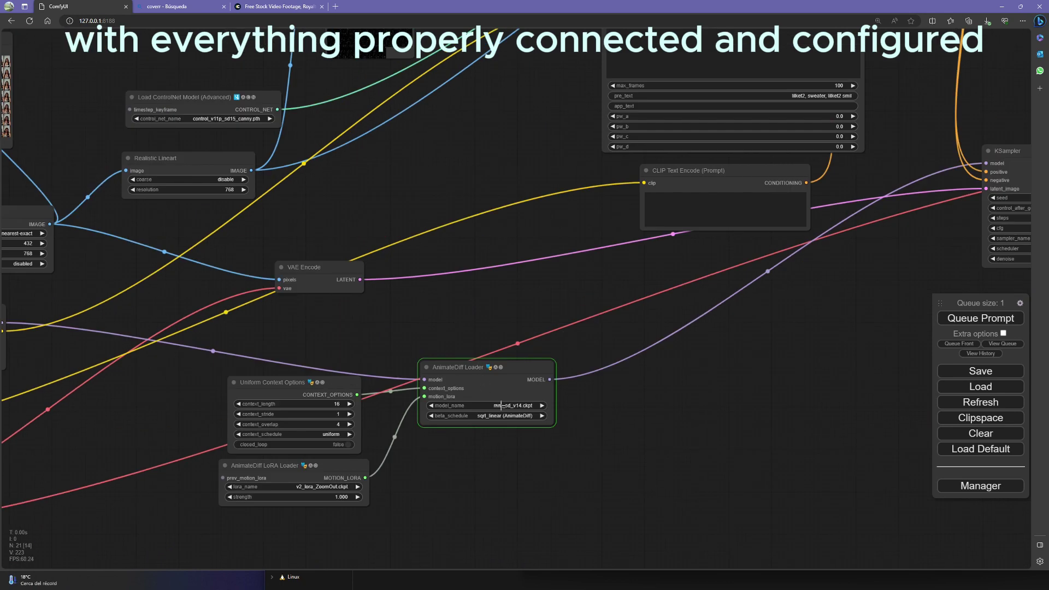
pyautogui.scroll(-1, 682, 408)
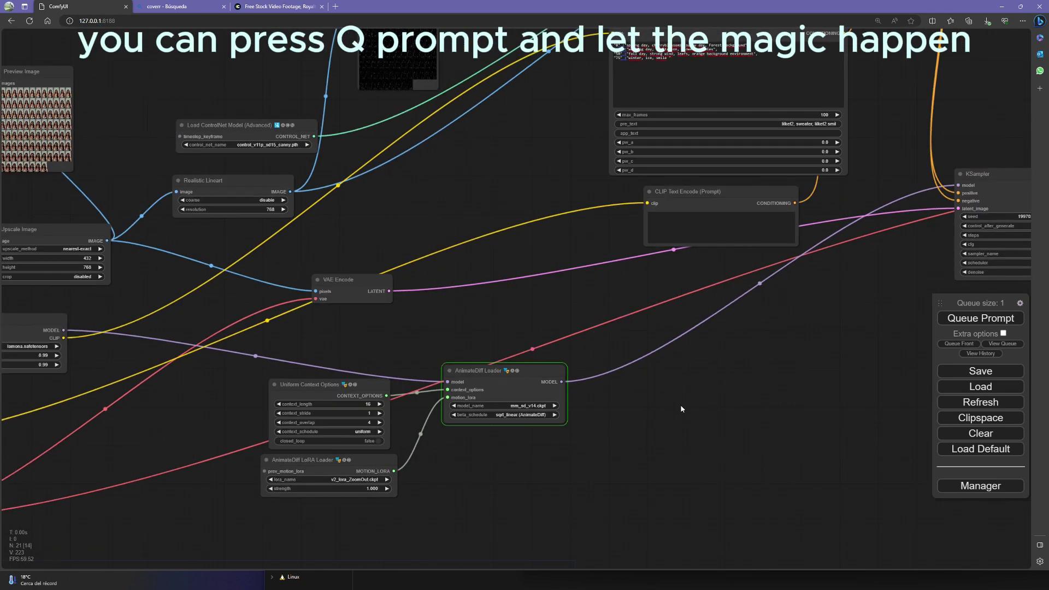
pyautogui.moveTo(690, 362); pyautogui.dragTo(494, 423)
pyautogui.moveTo(649, 367); pyautogui.dragTo(617, 555)
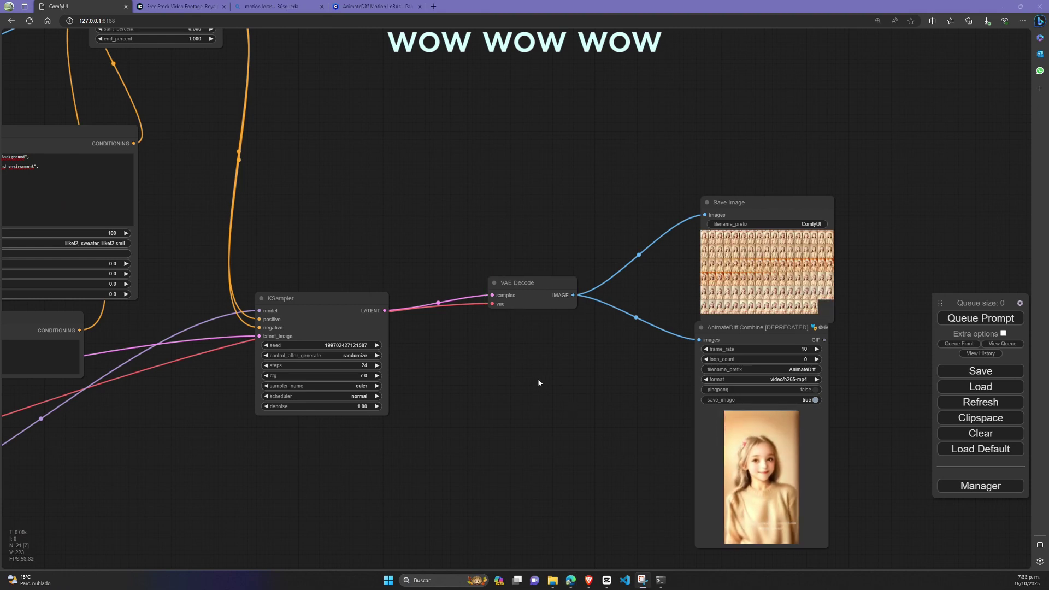
pyautogui.moveTo(521, 392); pyautogui.dragTo(445, 301)
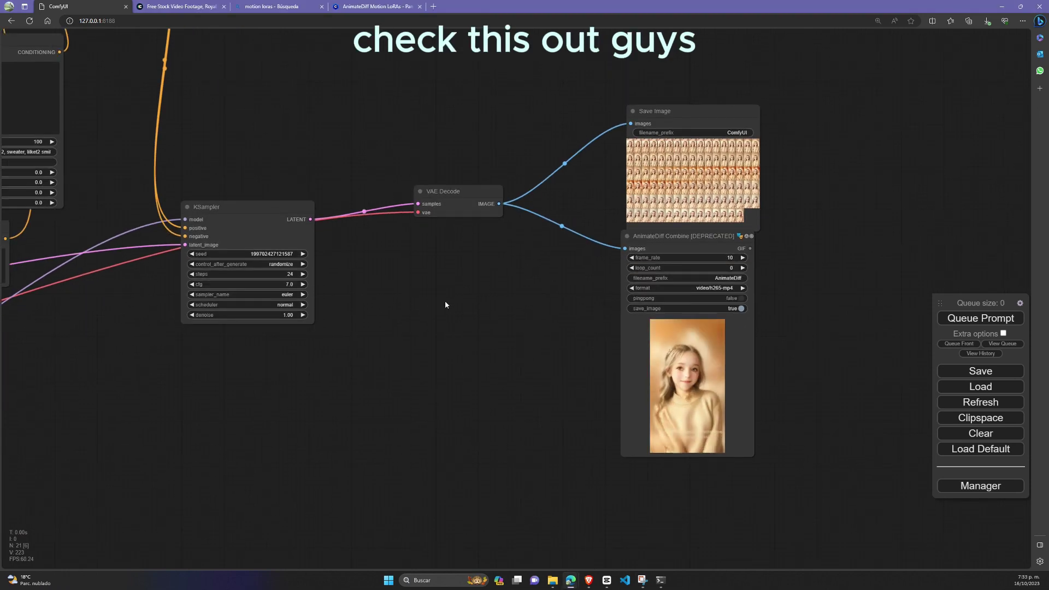
pyautogui.scroll(3, 595, 399)
pyautogui.scroll(3, 524, 375)
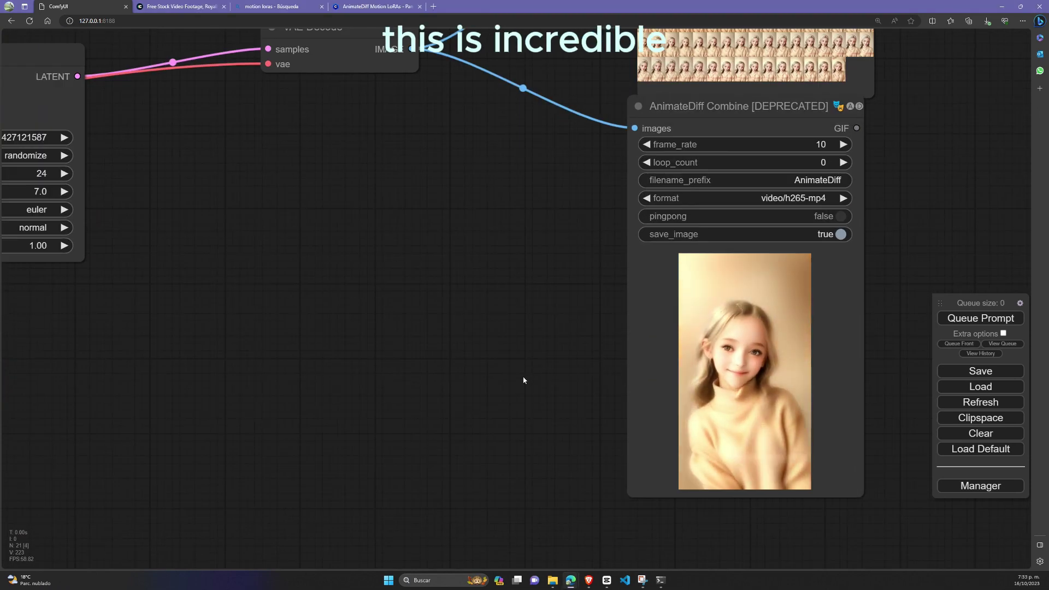
pyautogui.moveTo(511, 370); pyautogui.dragTo(404, 400)
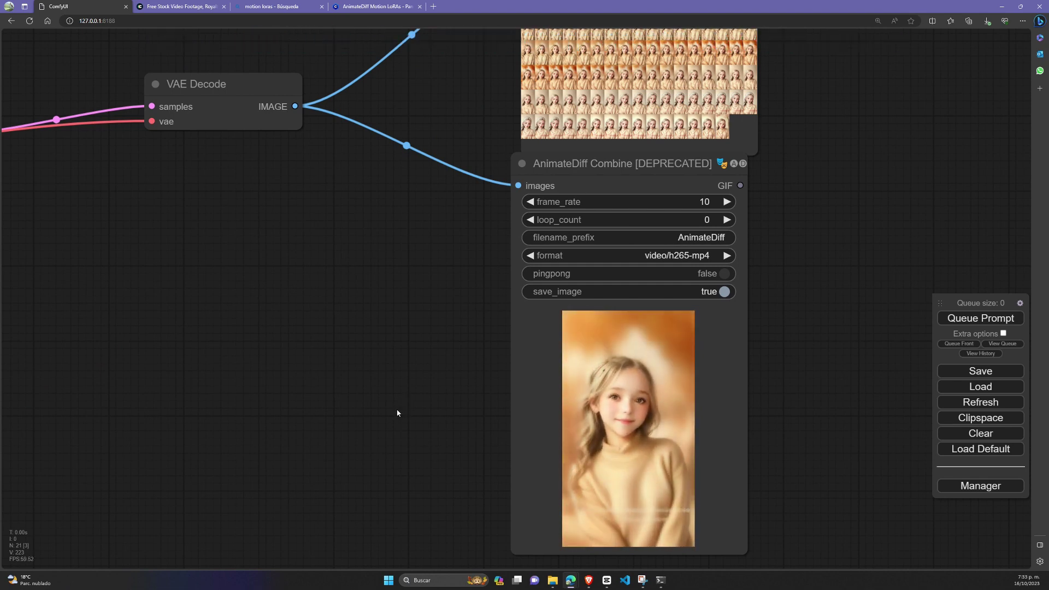
pyautogui.scroll(4, 418, 415)
pyautogui.moveTo(418, 416); pyautogui.dragTo(312, 267)
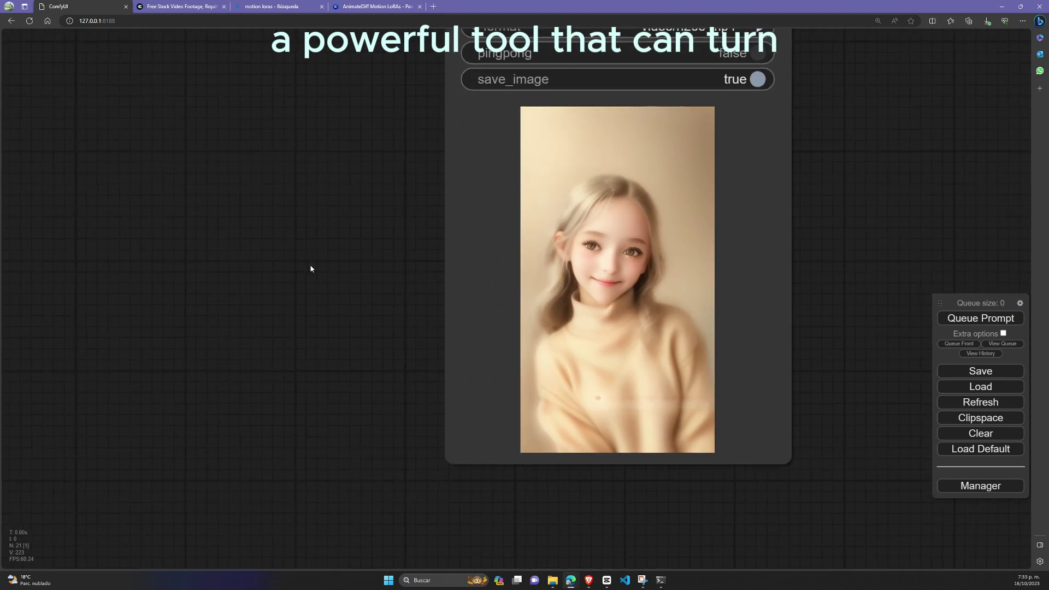